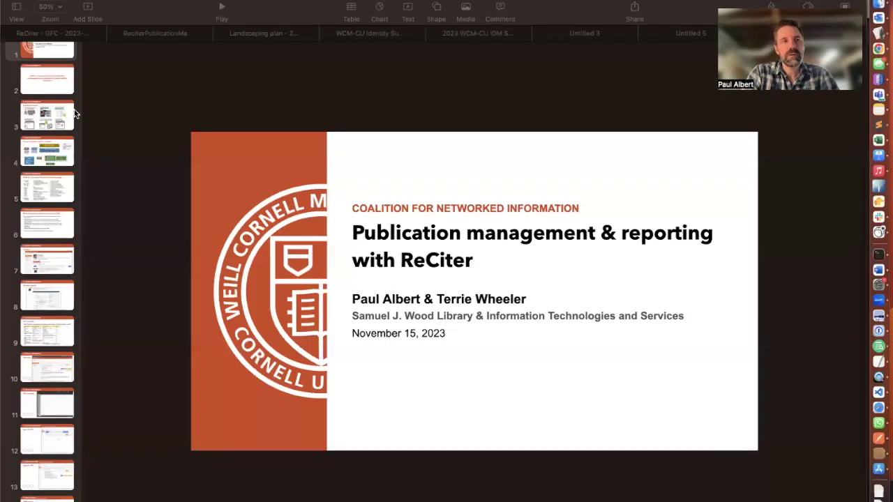
Present the Keynote slides up to the Curation slide, leave the slideshow and switch to Chrome.
click(222, 9)
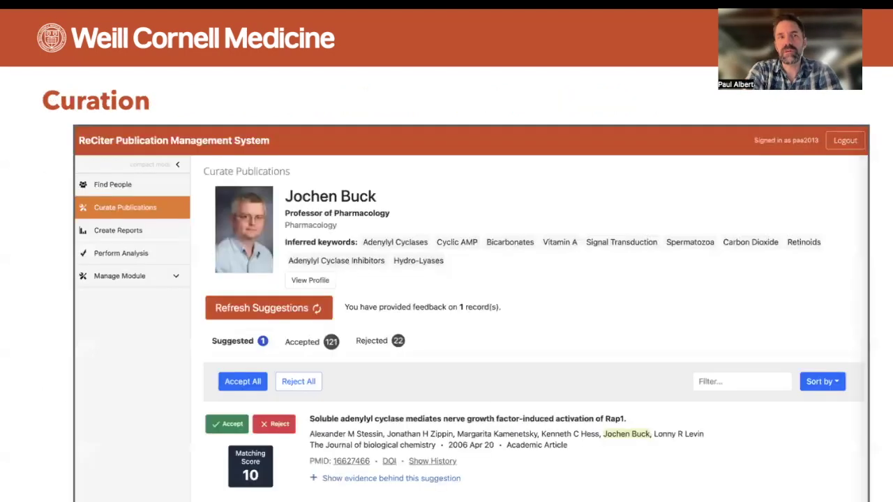
key(Escape)
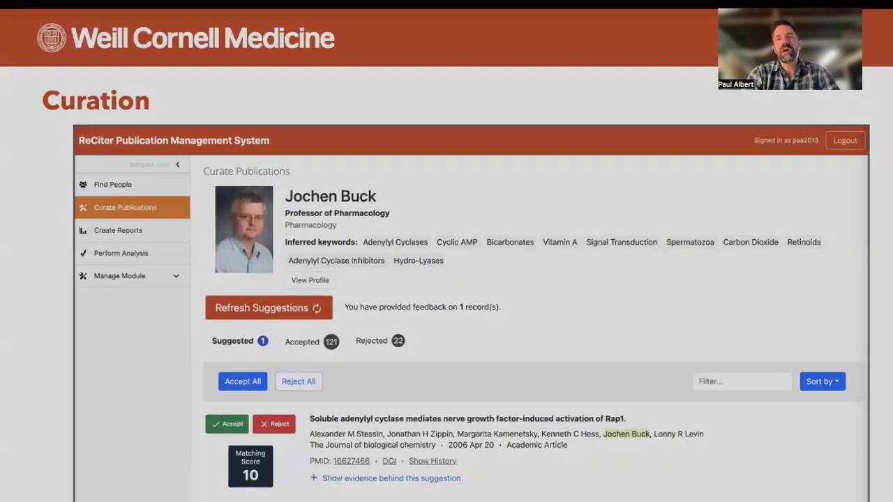
key(super+Tab)
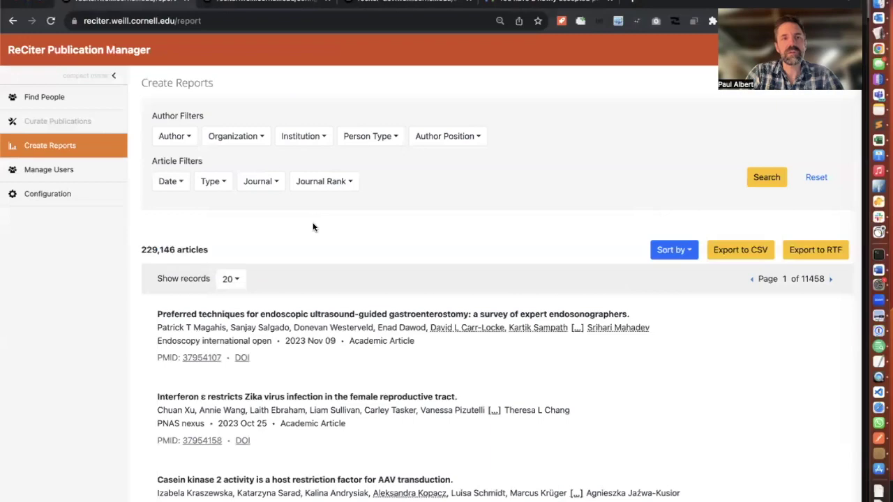
Open the presenter's own publication curation page on reciter.weill.cornell.edu in a new browser tab.
key(super+t)
text(reciter.weill.cornell.edu)
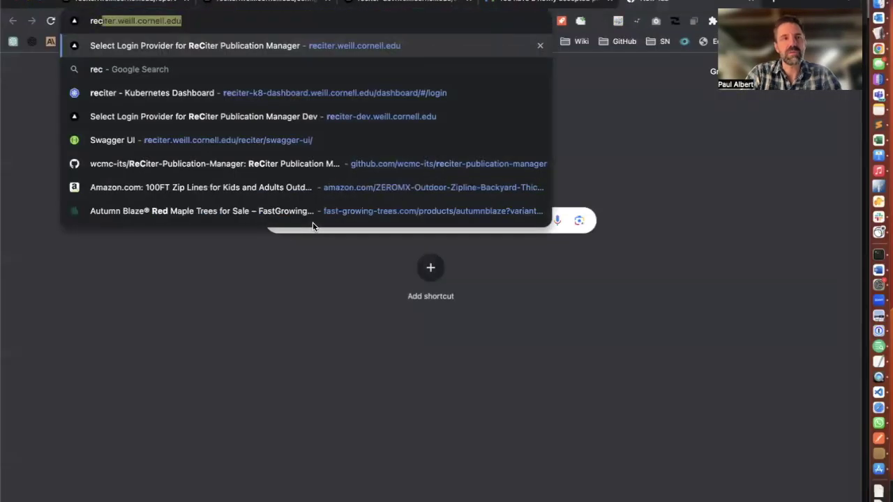
text(/cu)
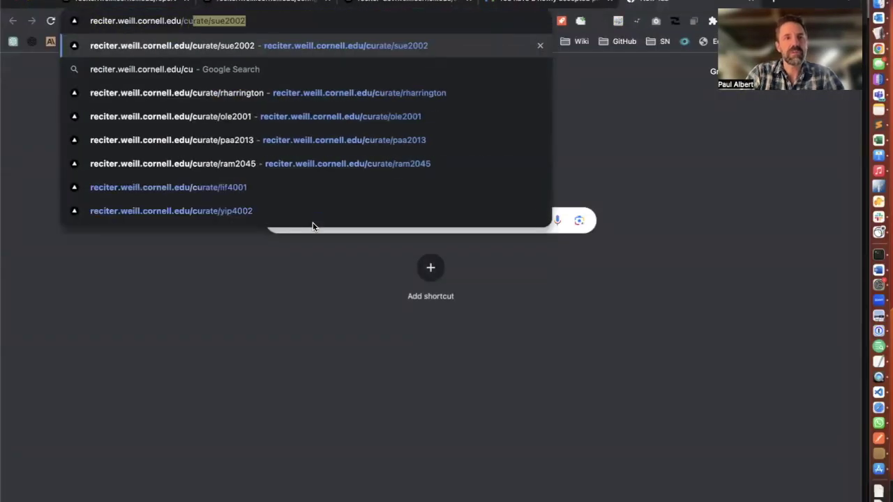
key(BackSpace)
key(BackSpace)
key(BackSpace)
key(BackSpace)
key(Down)
key(Down)
key(Down)
key(Down)
key(Return)
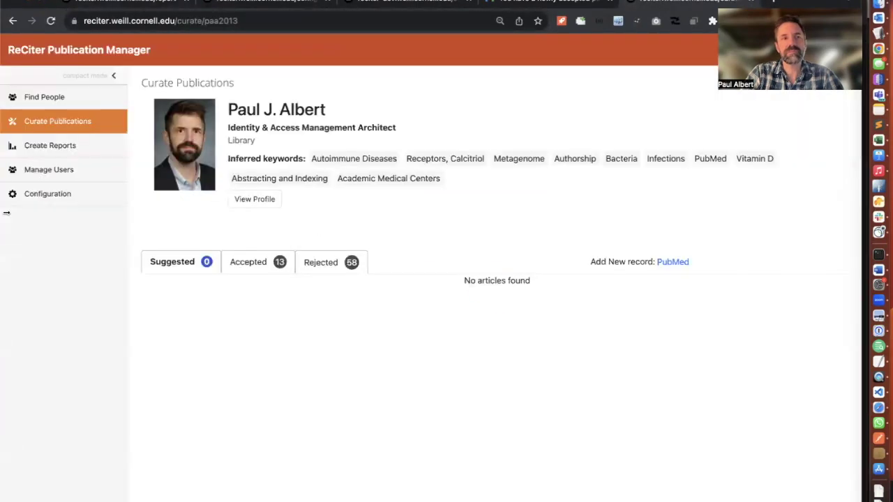
Search Find People by surname and open the curation page of the Professor of Pediatrics.
click(43, 101)
click(201, 145)
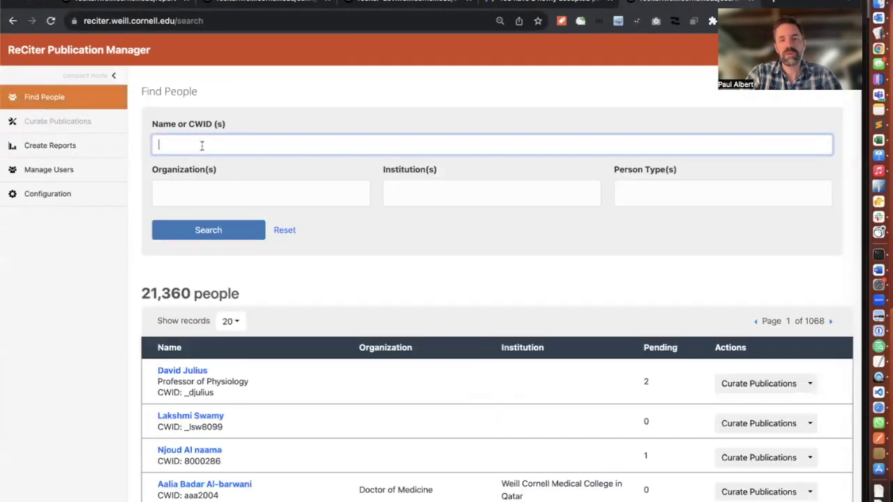
text(lyden)
key(Return)
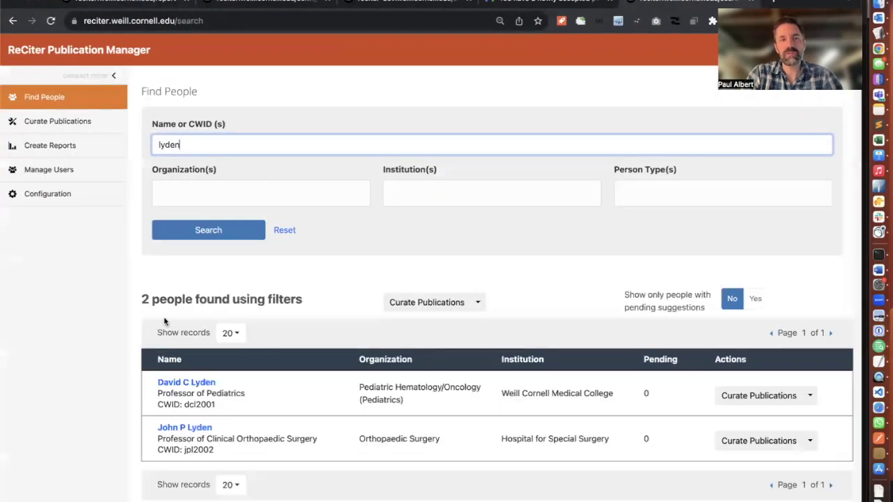
click(728, 400)
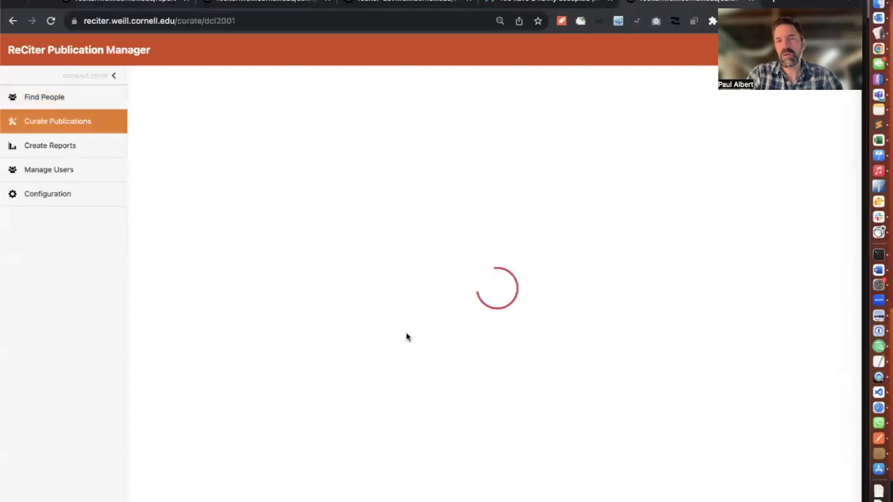
In the accepted publications, expand and examine the evidence for "Tumour extracellular vesicles and particles induce liver metabolic dysfunction".
click(270, 266)
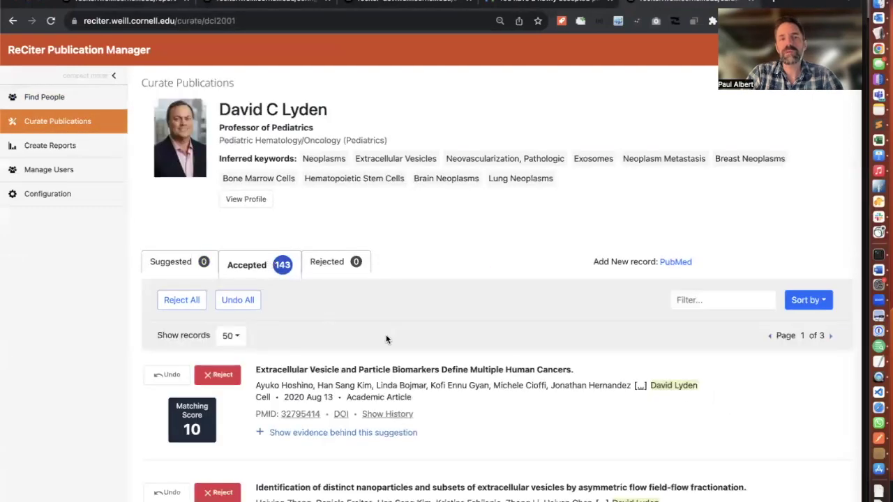
scroll(386, 334, down, 5)
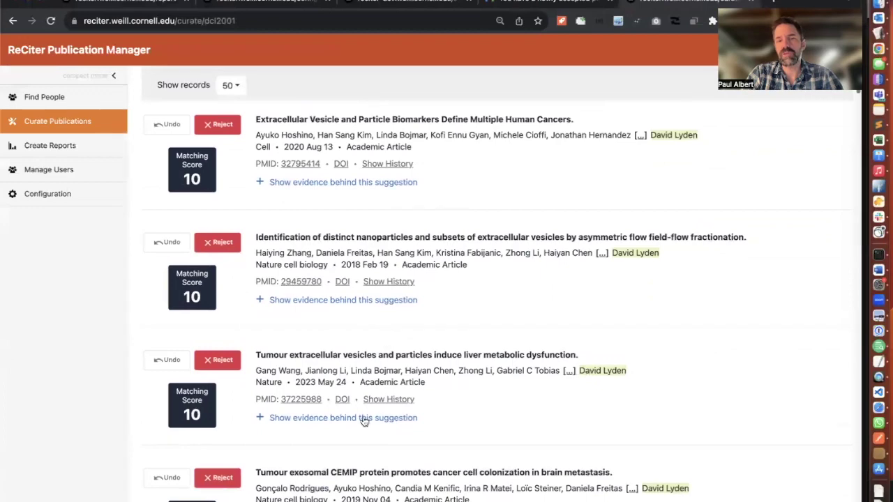
click(364, 418)
scroll(228, 367, down, 2)
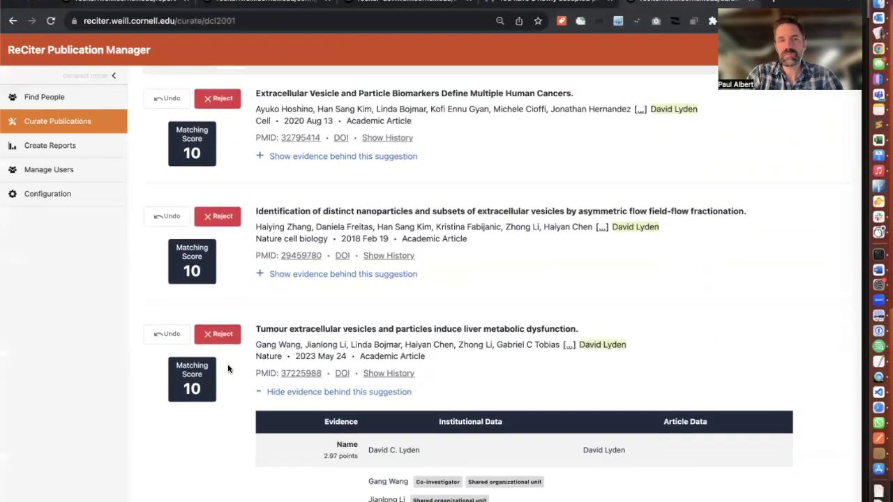
scroll(227, 366, up, 5)
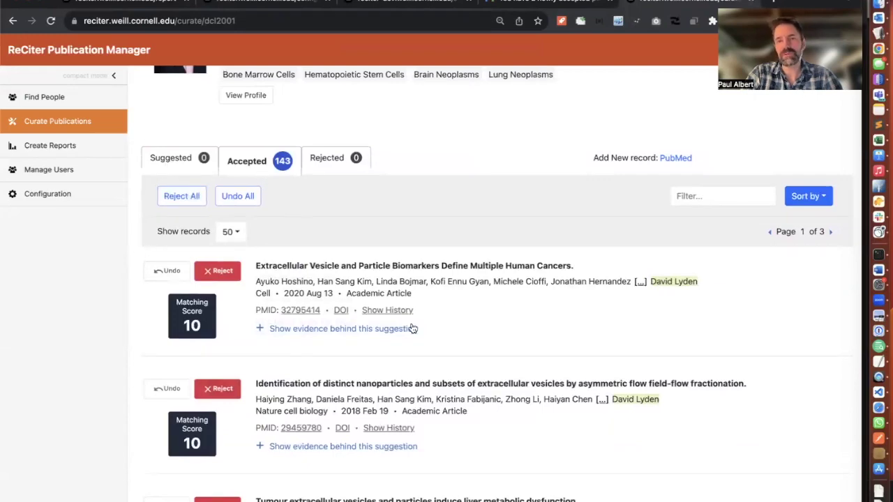
scroll(426, 351, down, 5)
scroll(426, 351, down, 6)
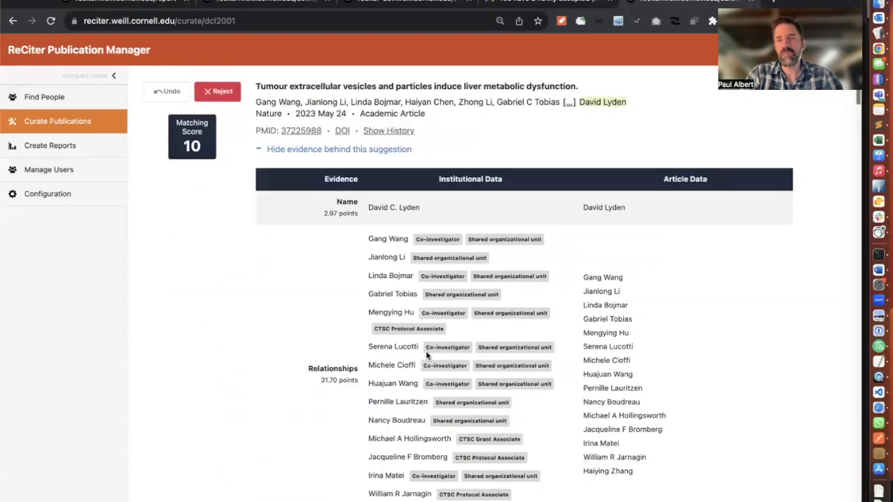
scroll(426, 354, up, 1)
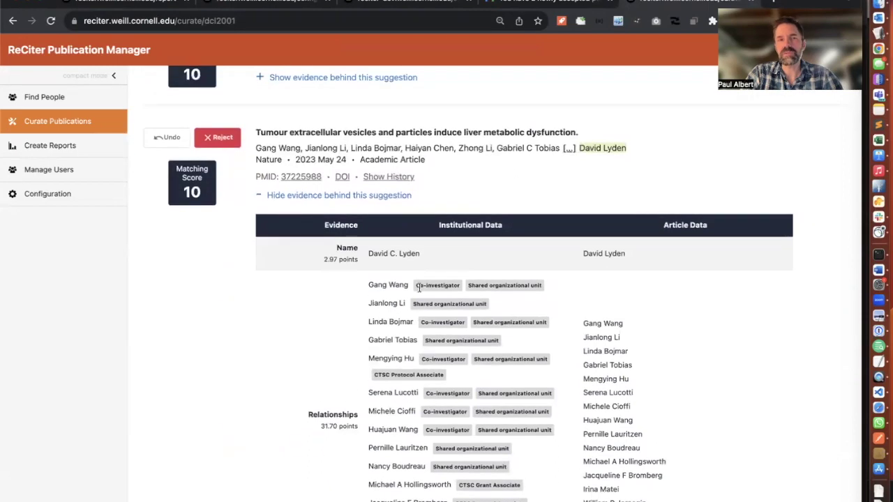
Collapse the liver metabolic dysfunction article's evidence to view its matching score explanation, and expand the evidence again to review the relationships.
click(334, 196)
mouse_move(179, 176)
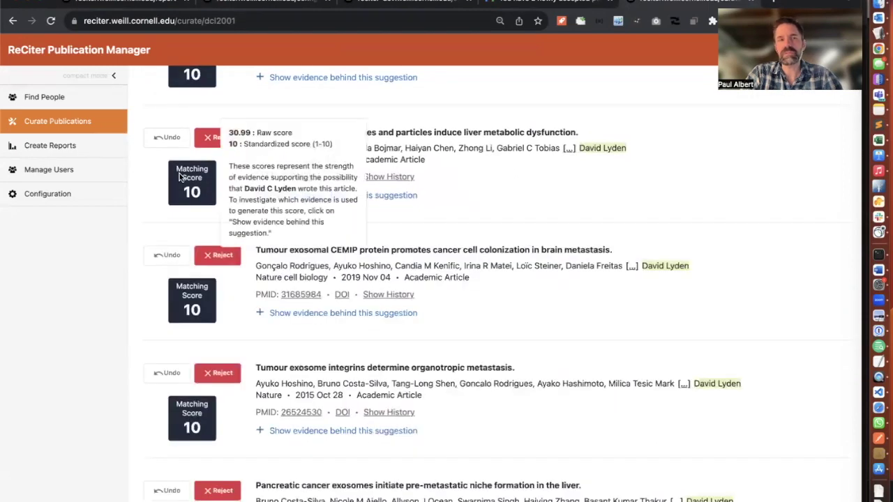
click(410, 196)
scroll(409, 199, down, 10)
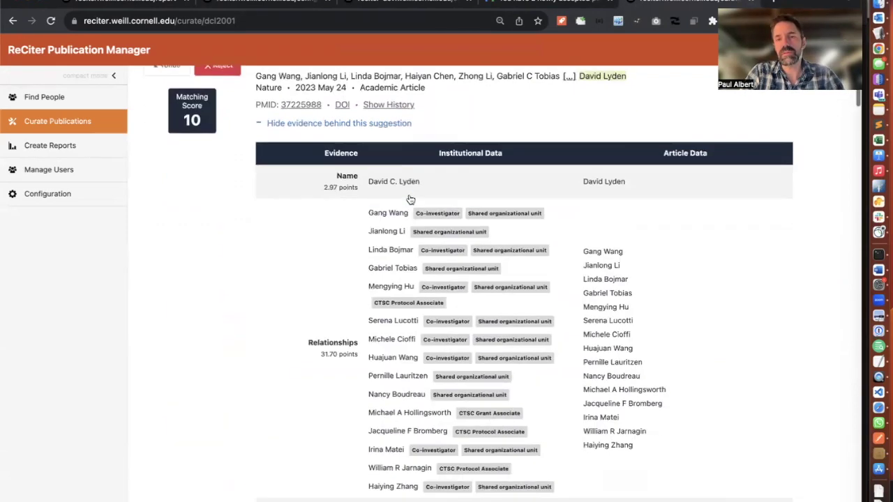
scroll(408, 194, up, 15)
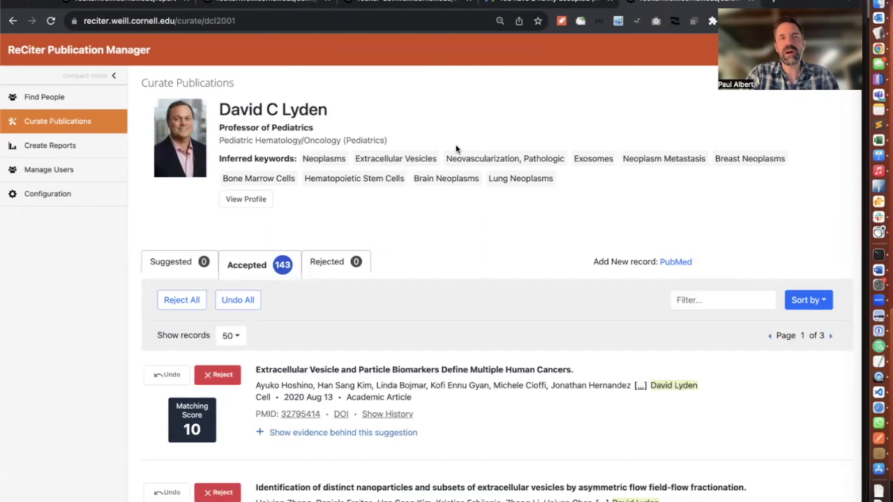
On the already open Create Reports page, filter authors by surname and select the one from Pediatric Hematology/Oncology (Pediatrics).
key(super+1)
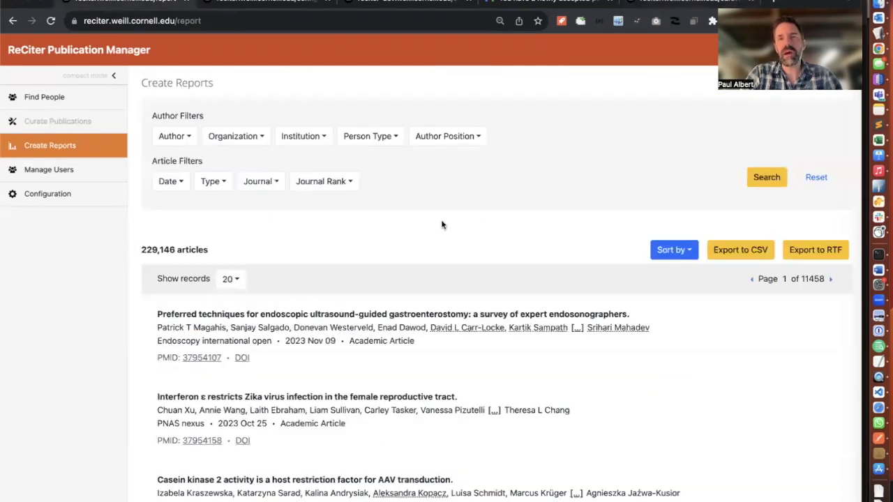
click(168, 143)
text(lyden)
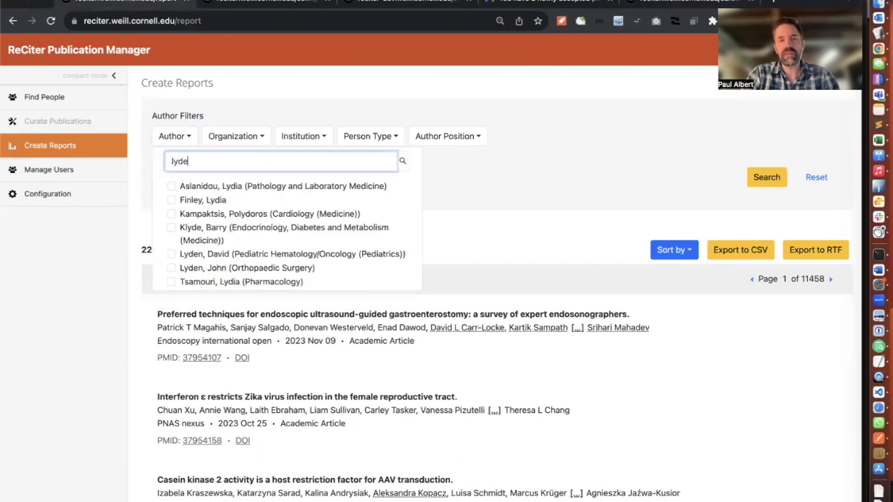
click(171, 187)
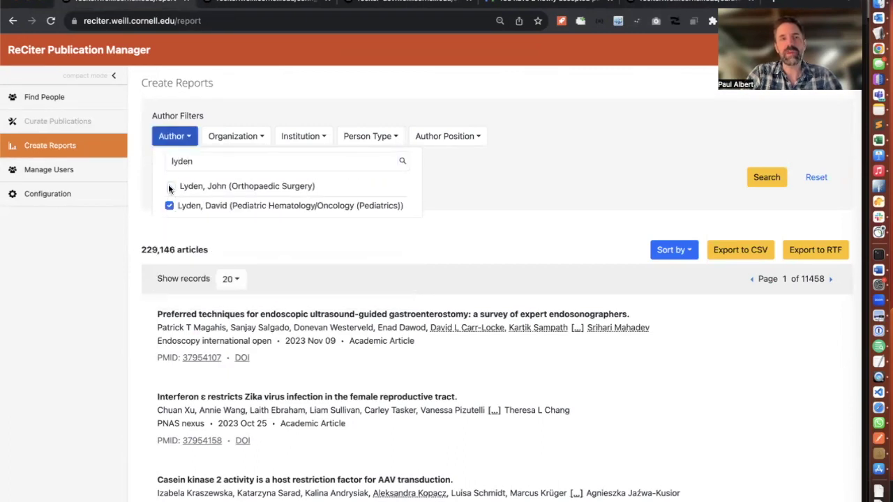
Add a second author to the author filter, searching by surname and selecting the one from Regenerative Medicine (Medicine).
click(237, 155)
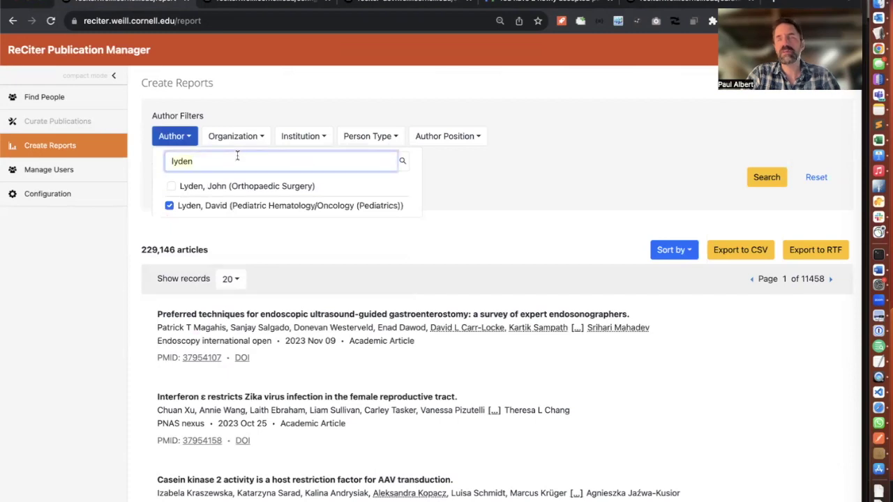
text(raff)
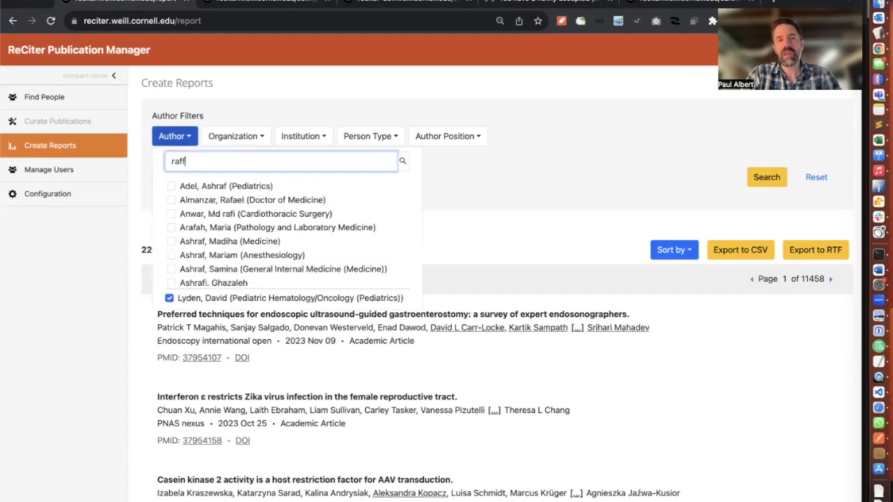
key(BackSpace)
text(ii)
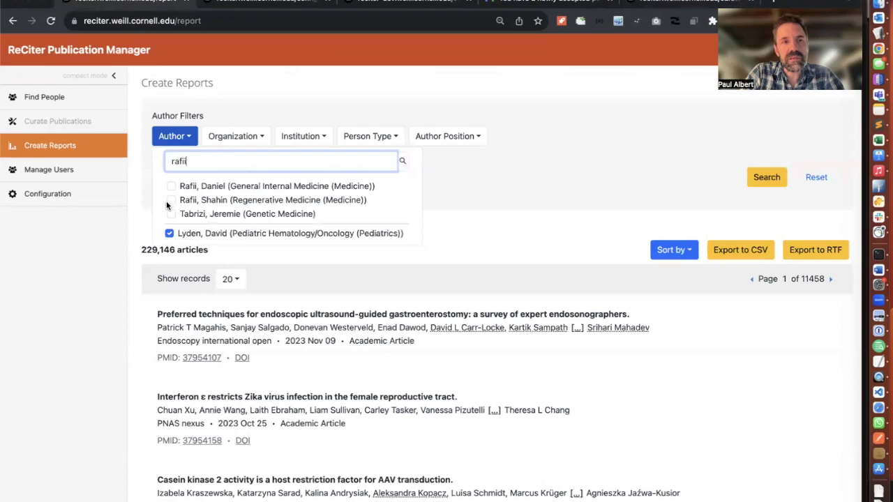
click(170, 201)
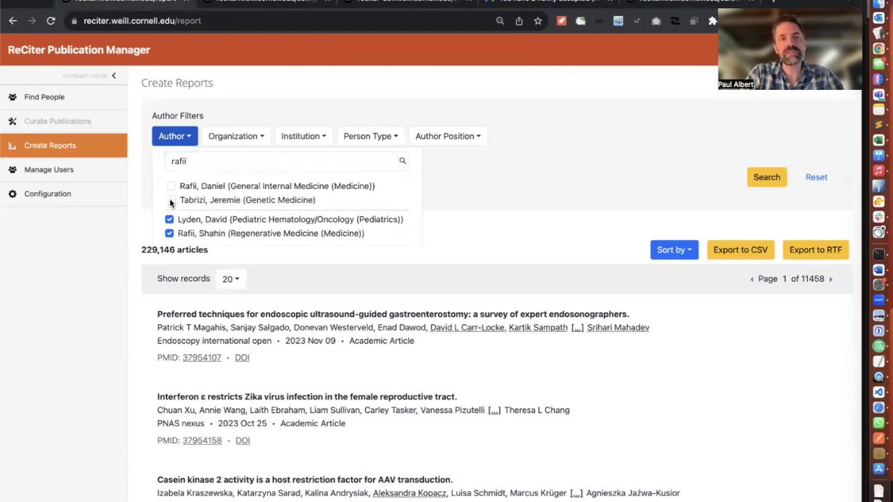
click(499, 205)
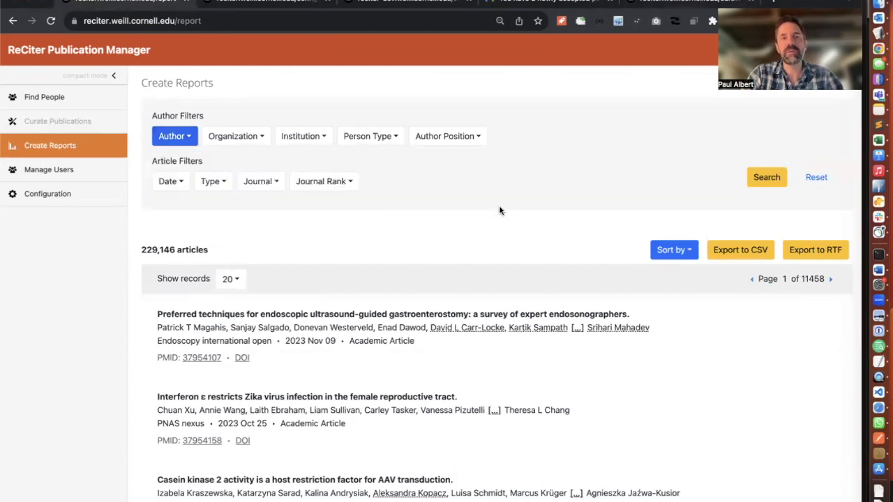
Set the Author Position filter to Last.
click(477, 137)
click(425, 172)
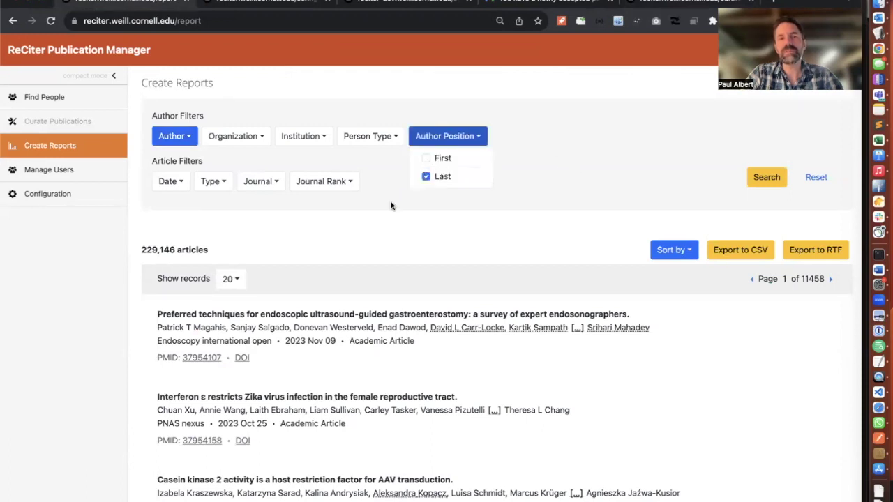
click(378, 186)
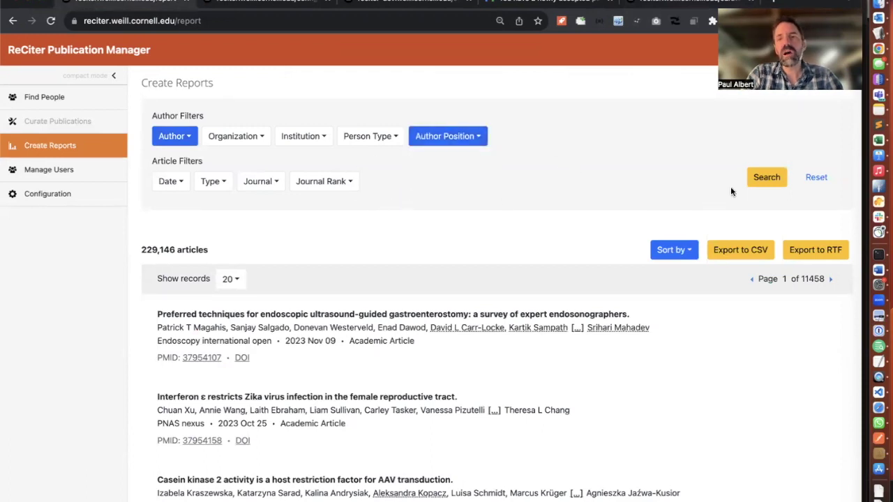
Run the report search with the chosen filters and export the article report to RTF.
click(766, 178)
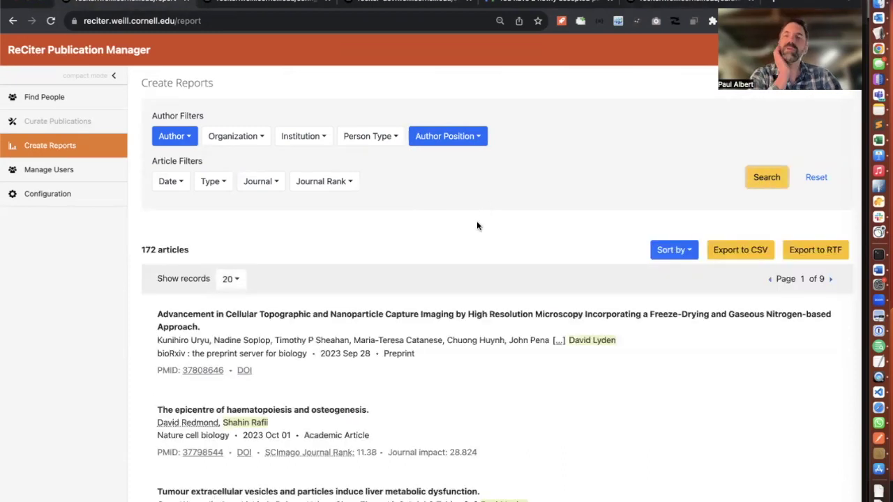
click(794, 250)
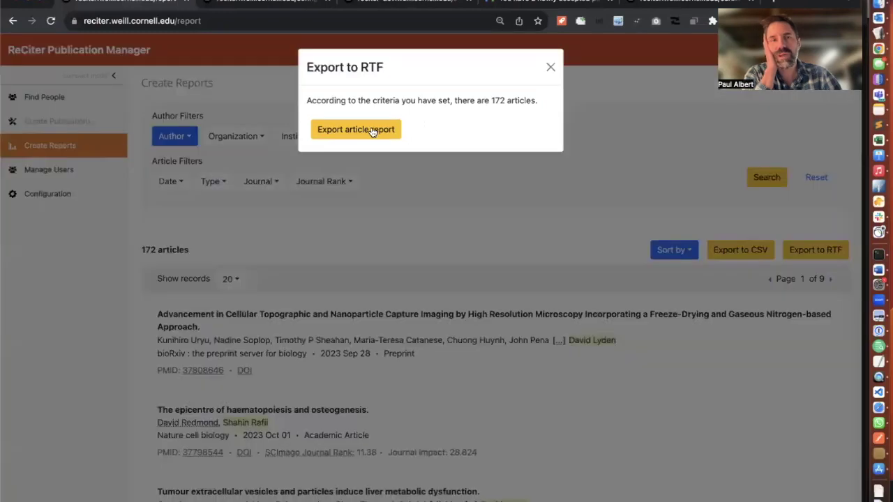
click(373, 131)
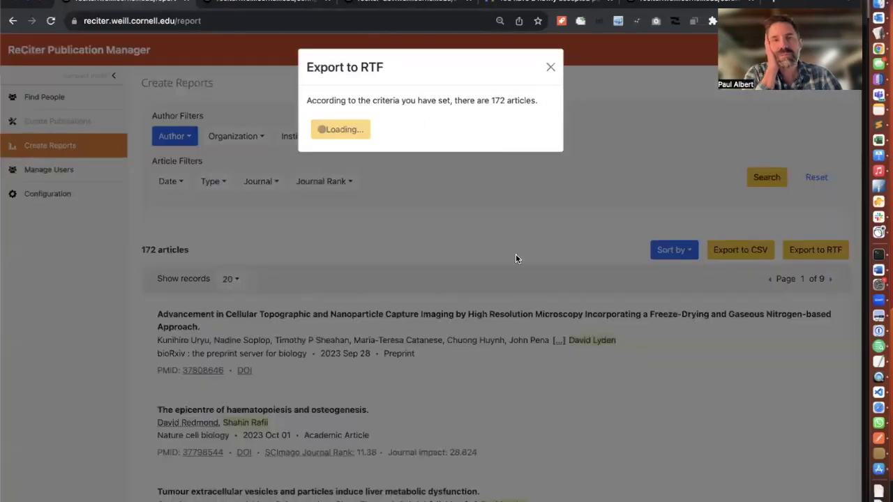
Switch to Word and look through the exported citation list, including the bolded target authors.
key(super+Tab)
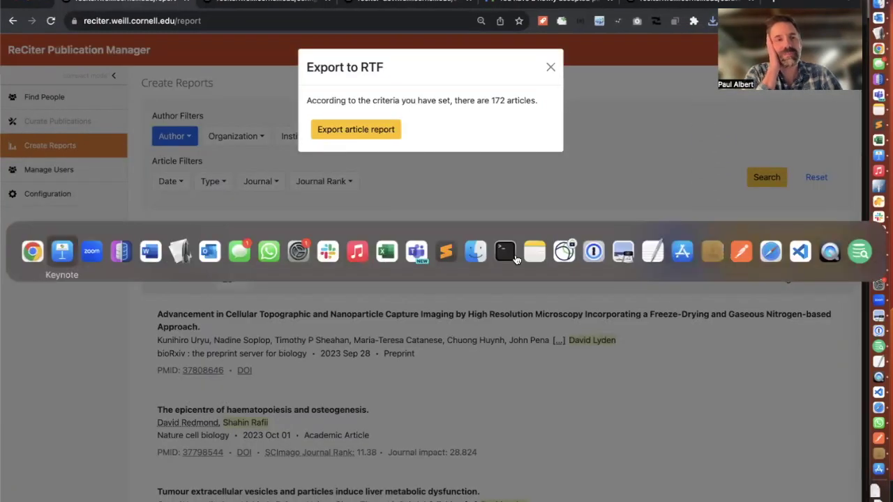
key(super+Tab)
key(super+Tab)
key(super+Tab)
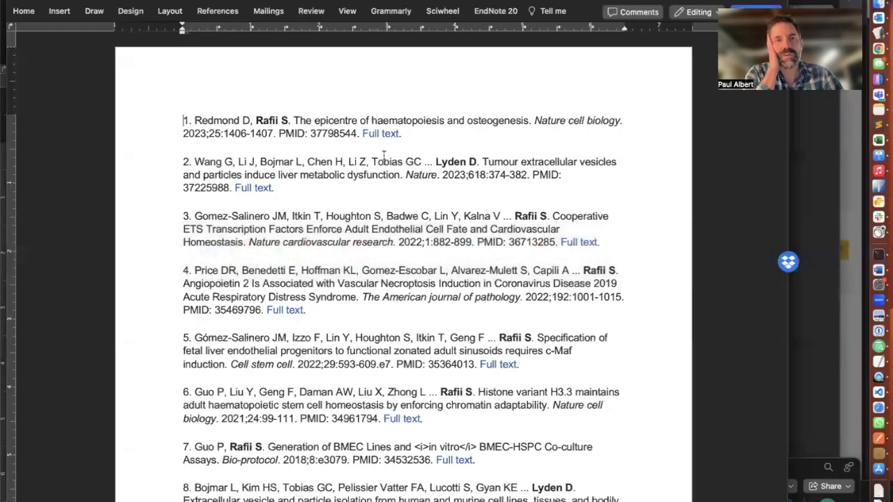
scroll(425, 313, down, 5)
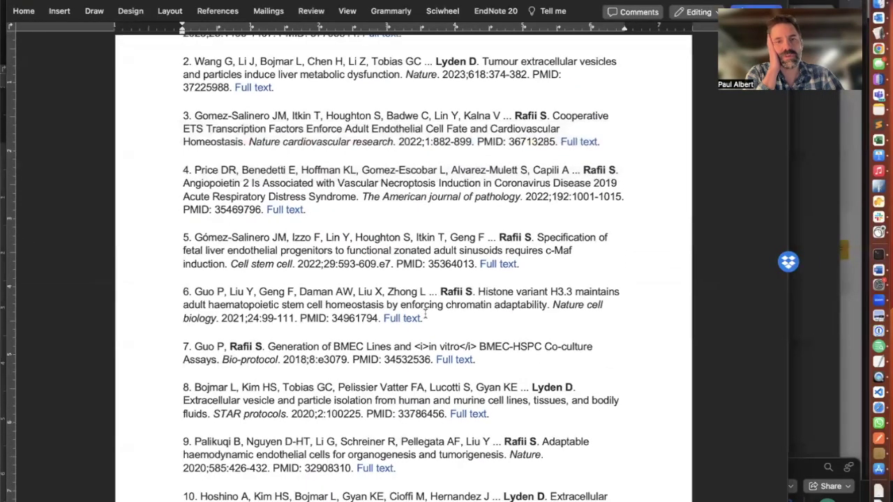
scroll(424, 314, down, 4)
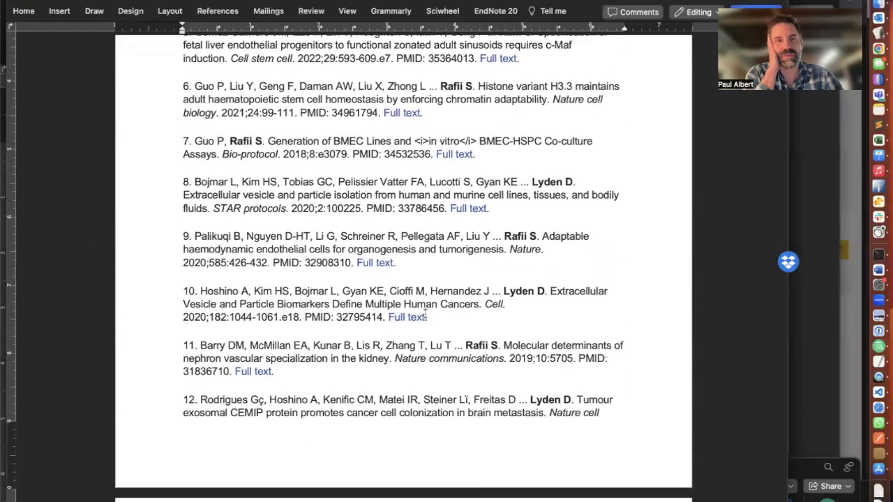
Examine the following pages of the exported citation list, checking the bolded target authors in each reference.
scroll(425, 313, down, 15)
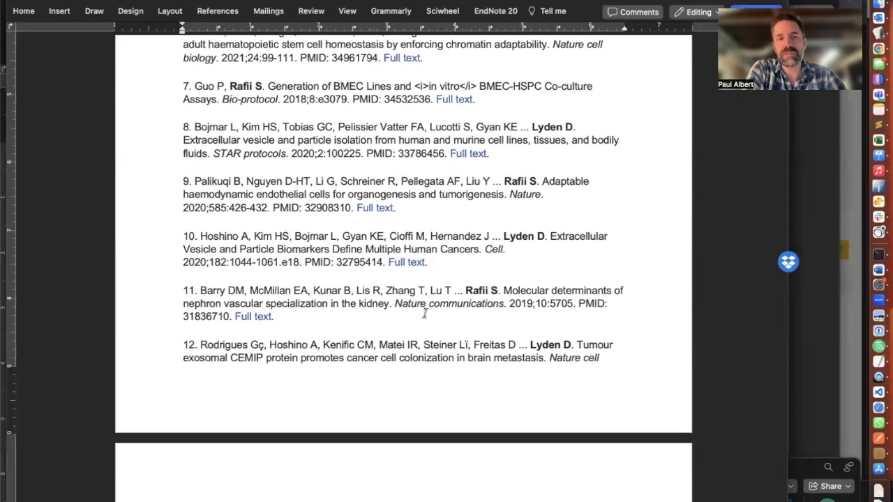
scroll(424, 314, down, 15)
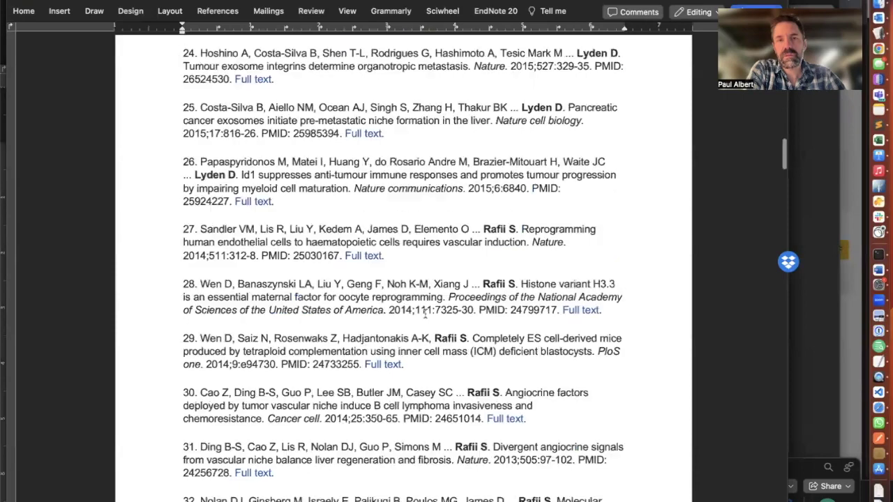
scroll(425, 313, down, 15)
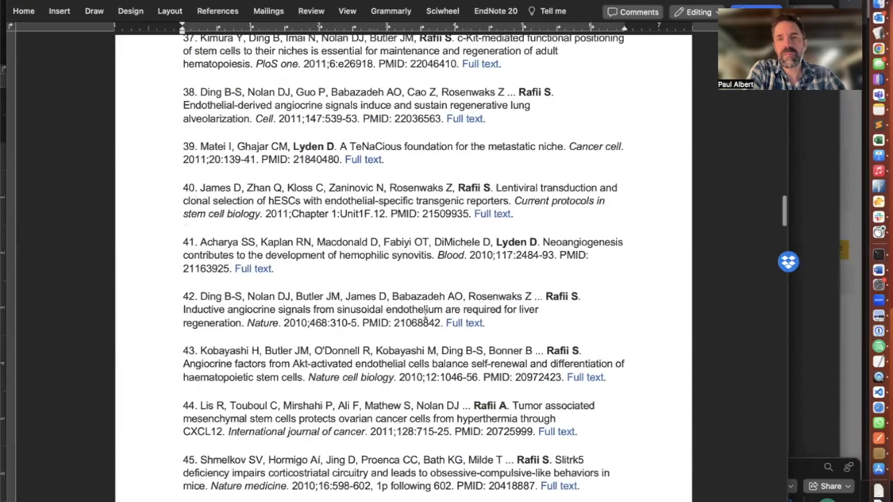
scroll(424, 314, down, 20)
scroll(425, 313, down, 20)
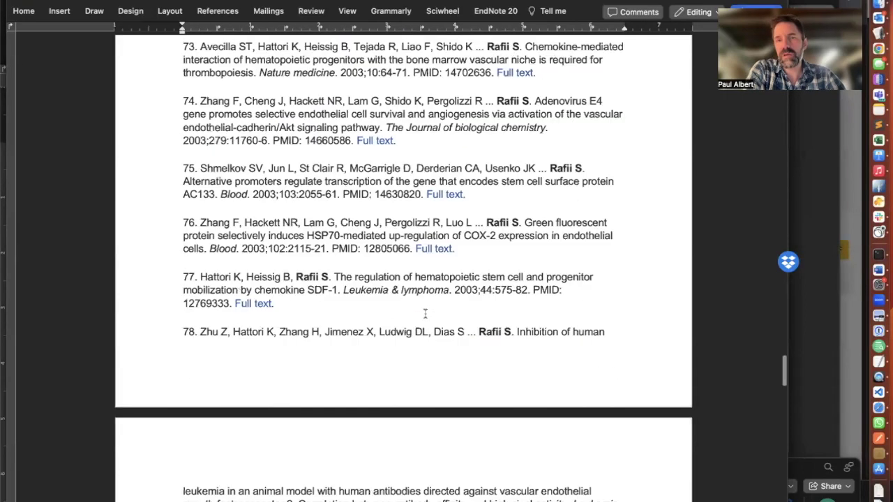
scroll(424, 313, down, 8)
scroll(424, 314, down, 6)
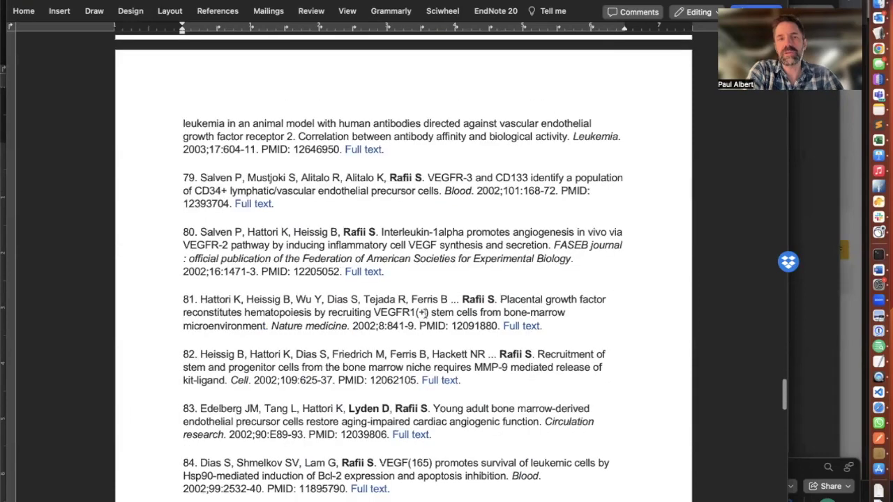
Switch to the SQL database client and copy all cwid results of the reporting_cancer_center query as tab-delimited text without column headers.
key(super+Tab)
key(super+Tab)
key(super+Tab)
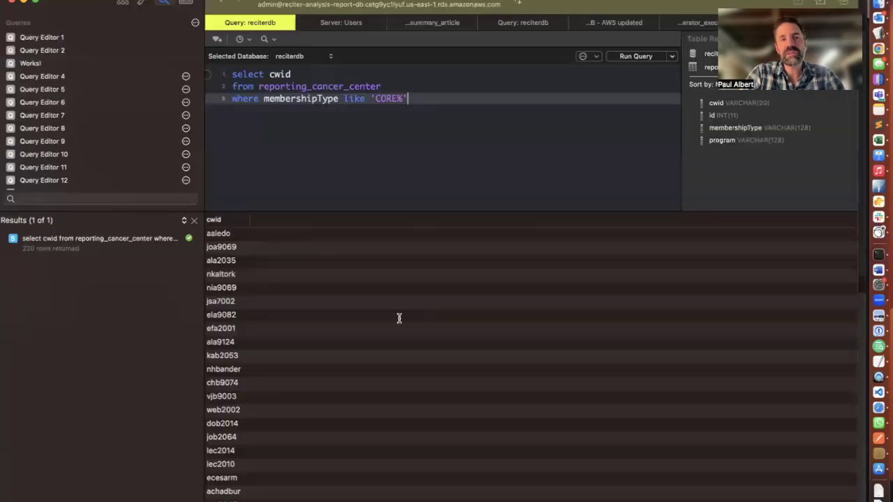
click(314, 287)
key(super+a)
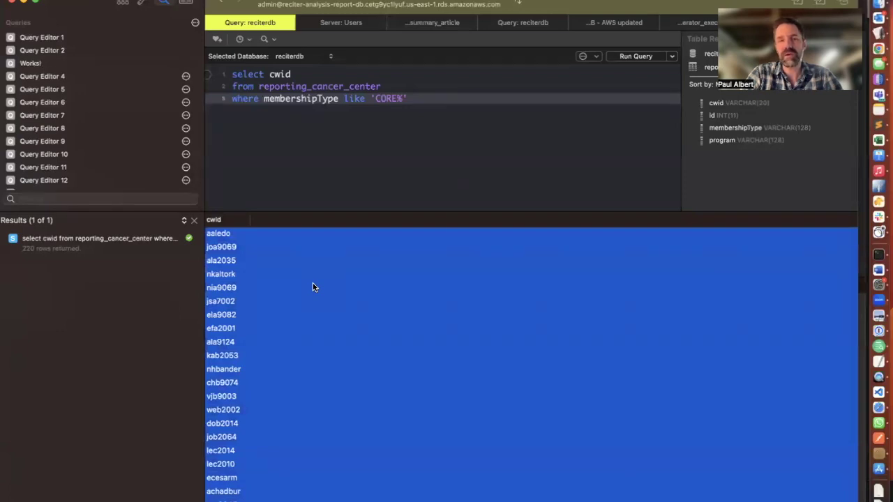
key(super+shift+c)
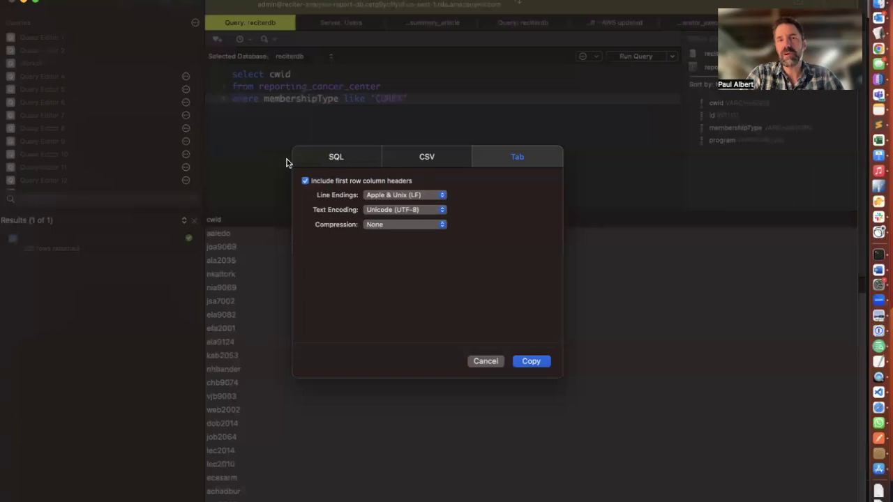
click(305, 182)
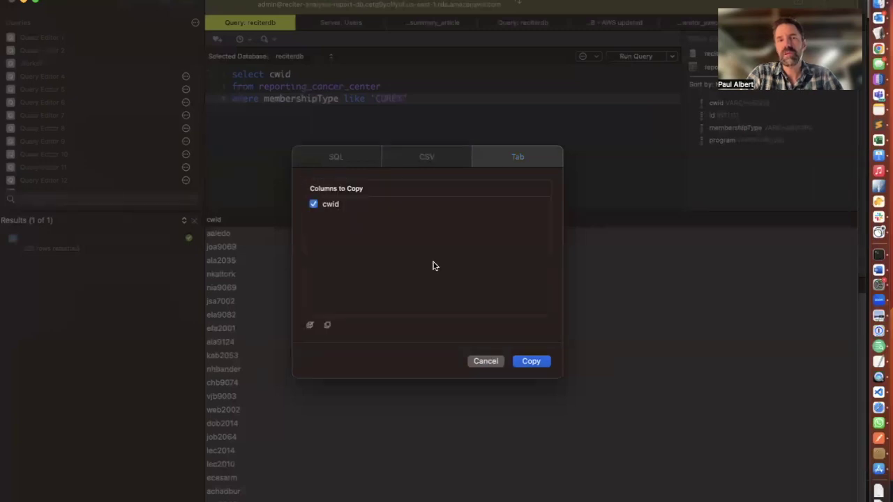
key(Return)
Switch to Chrome, dismiss the RTF export dialog, and search Find People using the copied list of CWIDs.
key(super+Tab)
key(super+Tab)
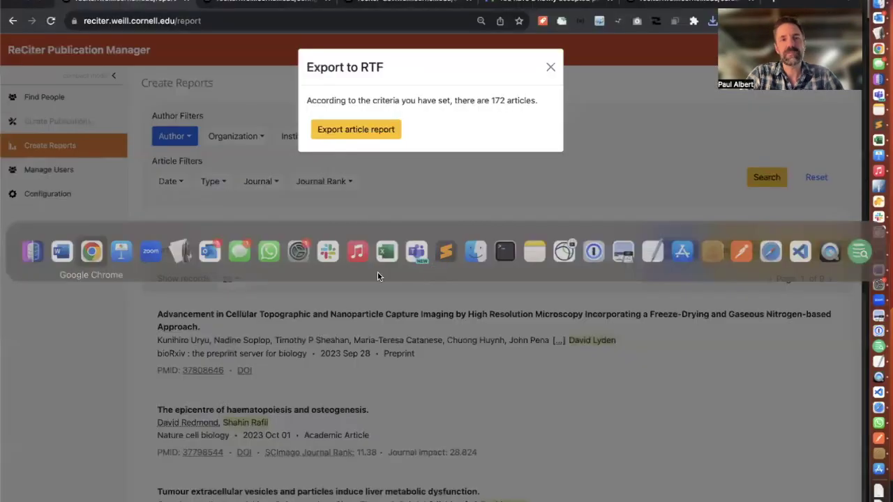
click(331, 246)
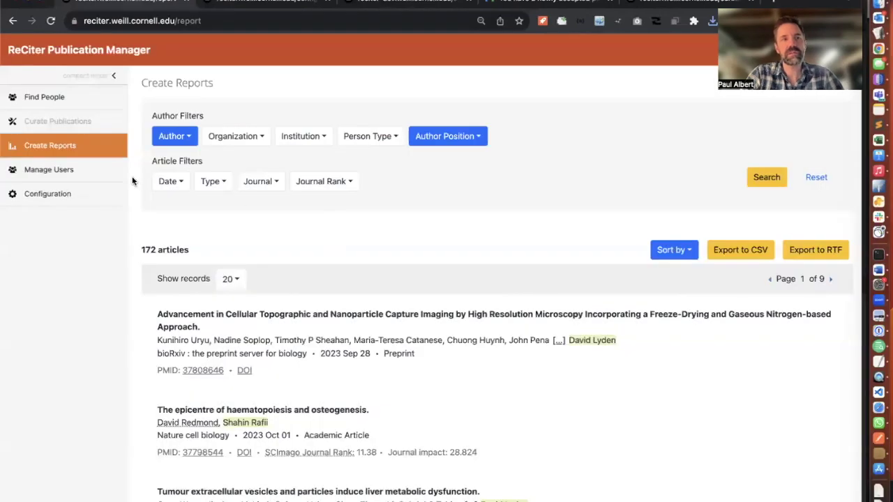
click(96, 100)
click(194, 143)
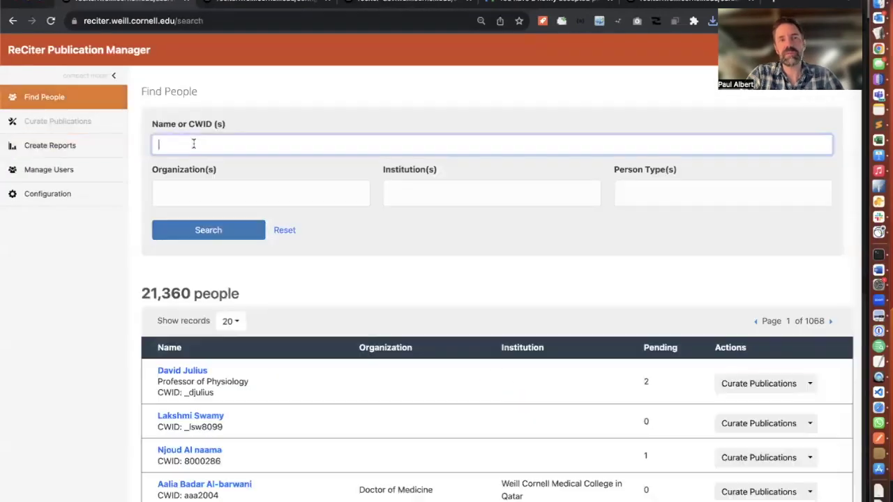
key(super+v)
click(193, 229)
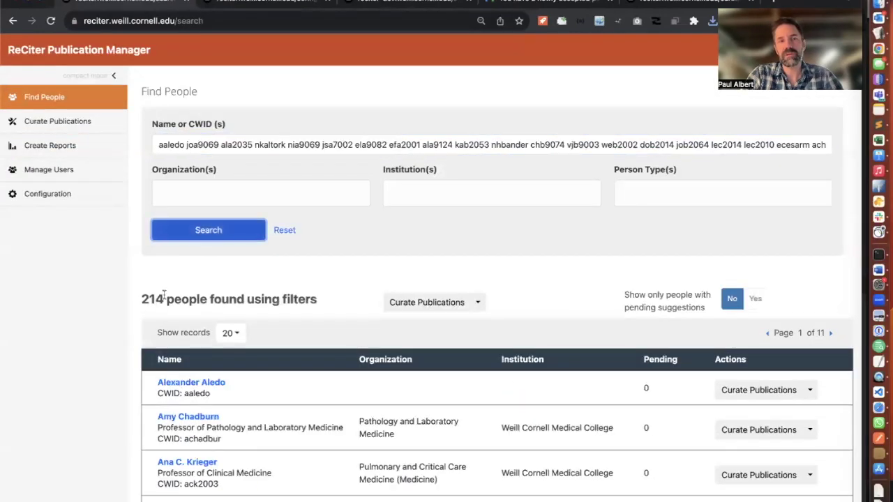
Create a report for all the people found and view the Author Position filter options.
click(477, 302)
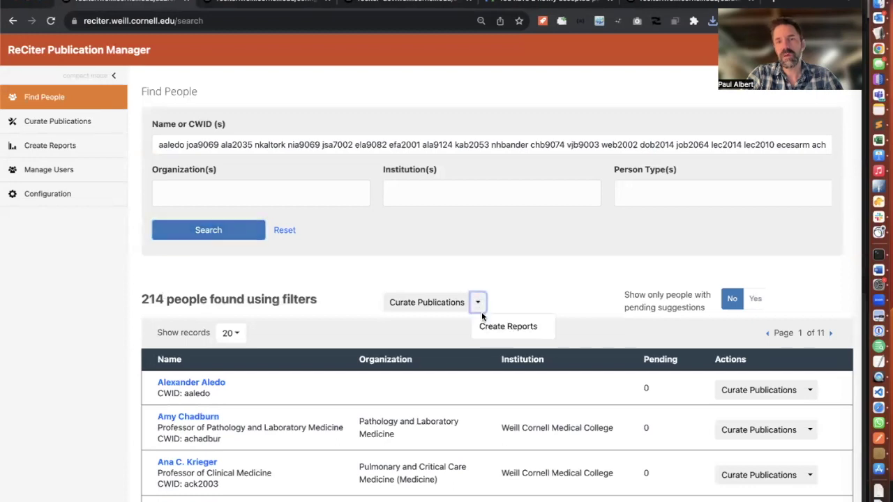
click(488, 325)
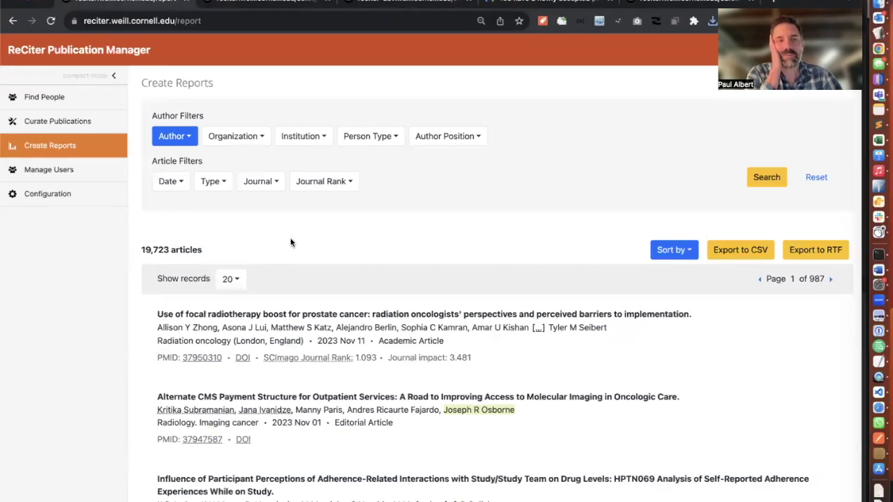
click(430, 140)
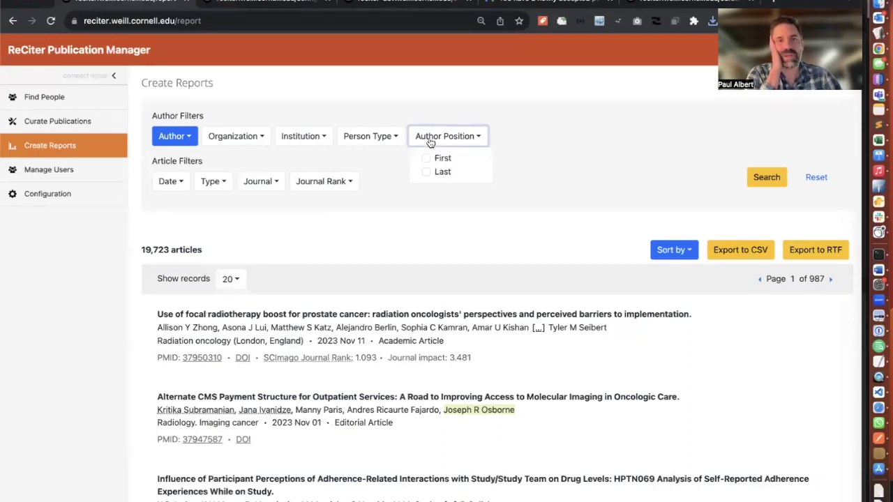
click(416, 200)
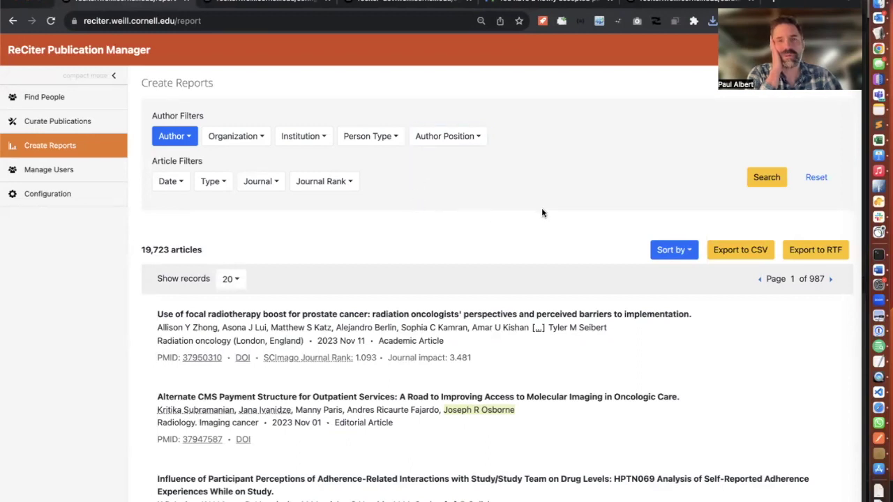
Sort the report by NIH Percentile Rank in descending order and view the available CSV export options.
click(670, 250)
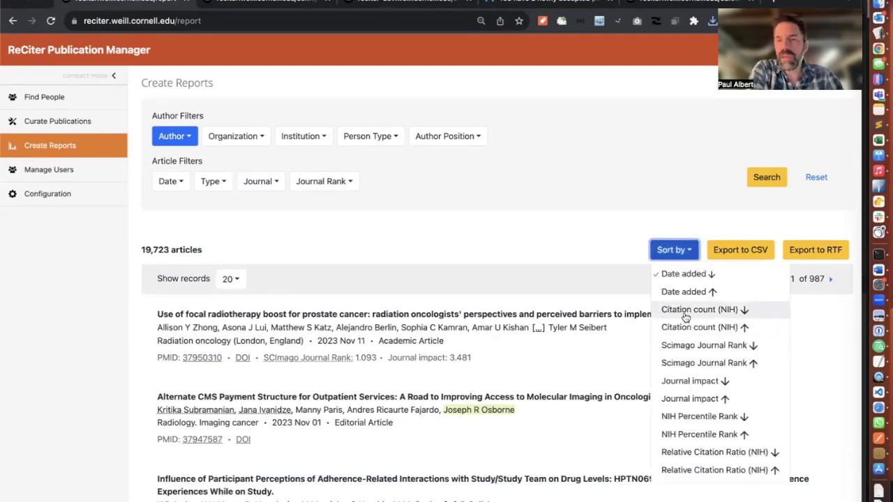
click(698, 416)
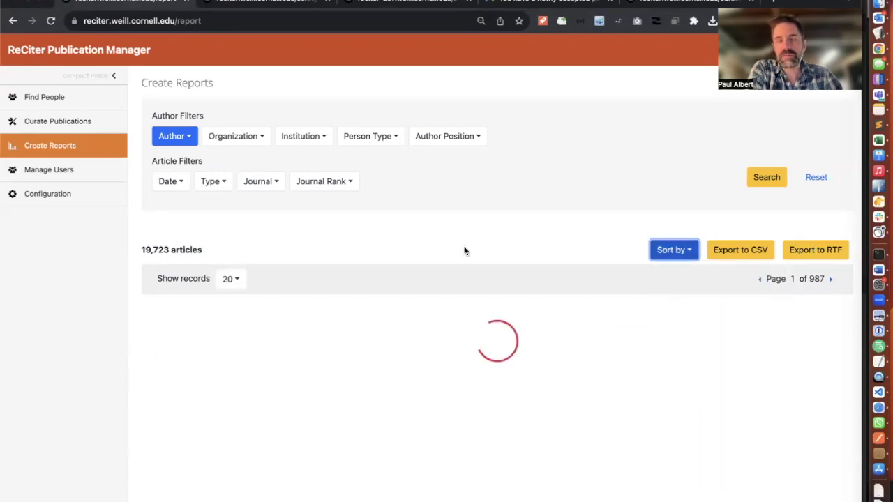
scroll(465, 250, down, 3)
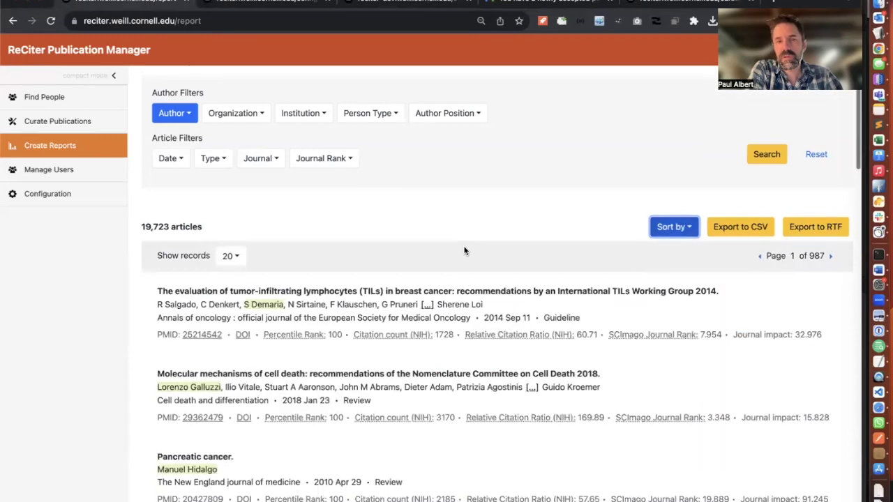
scroll(464, 251, up, 2)
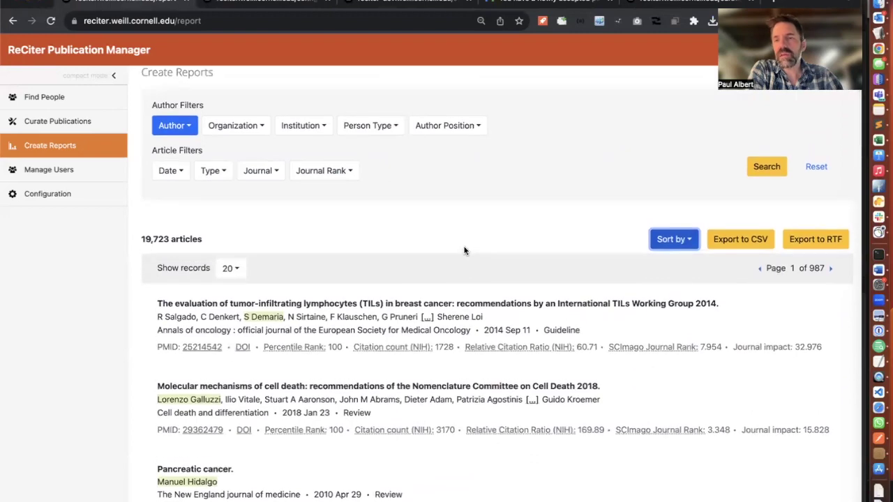
click(718, 245)
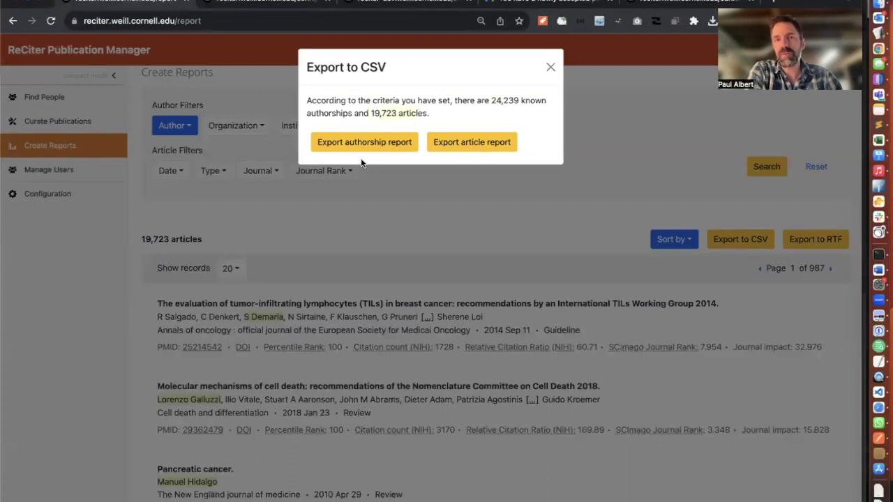
click(351, 244)
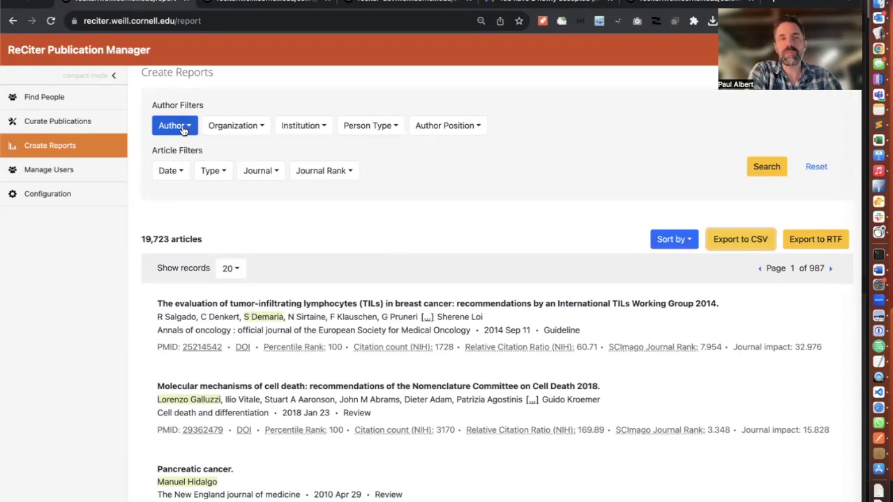
Reset the report filters and run a search for one author, found by surname, from Pediatric Hematology/Oncology (Pediatrics).
click(812, 172)
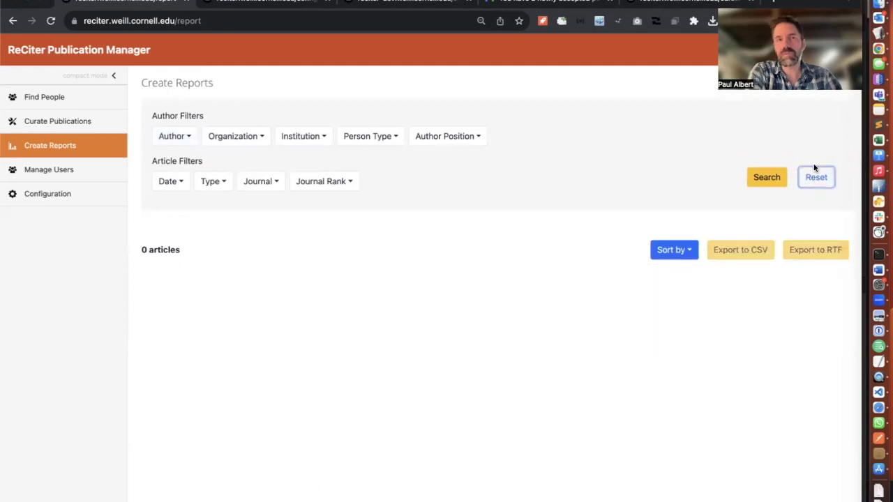
click(174, 136)
click(194, 161)
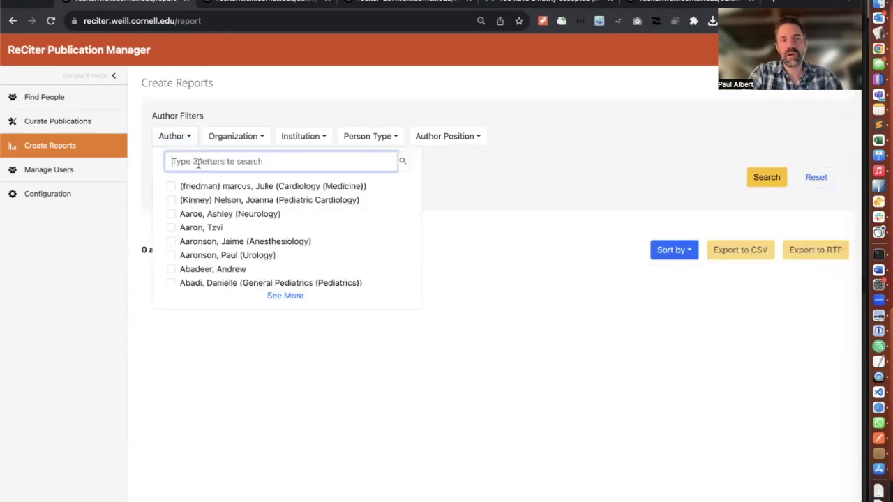
text(lyden)
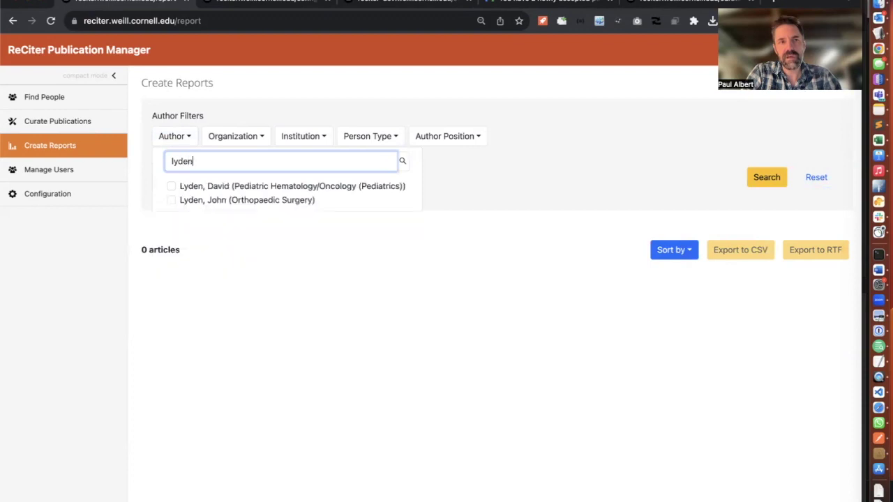
click(170, 186)
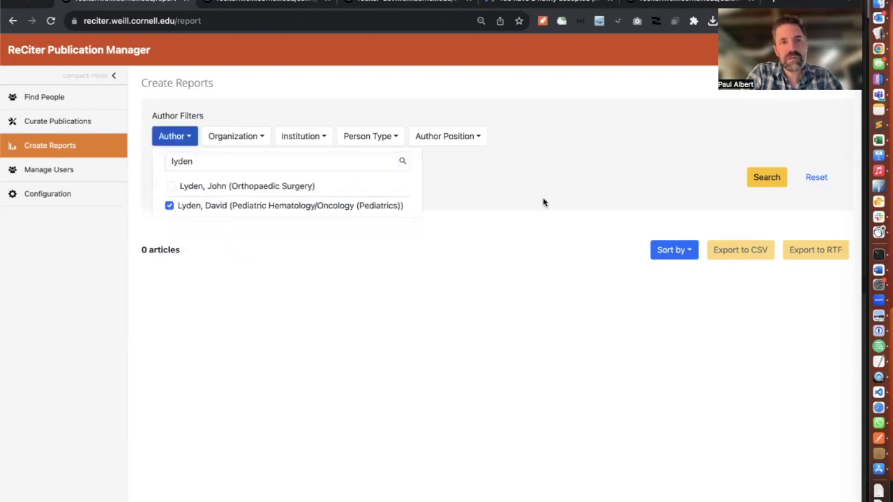
click(590, 202)
click(764, 178)
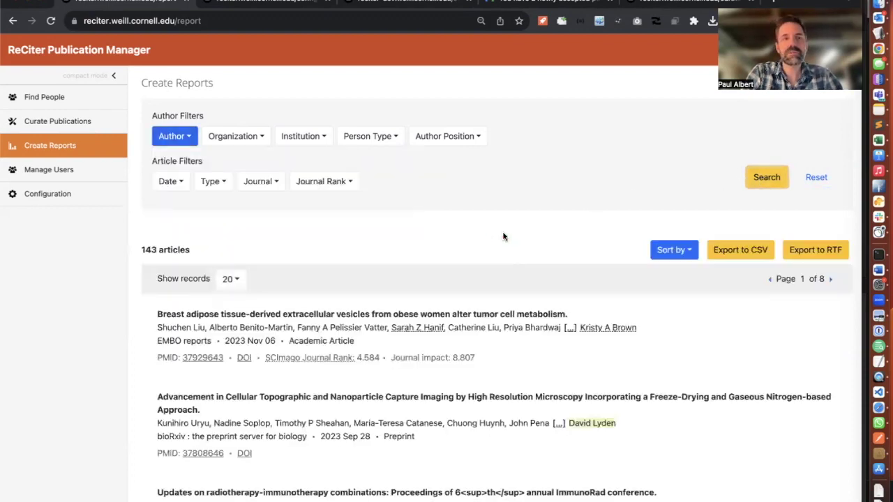
Open the highlighted author's profile from the article results, view the h-index explanation, and generate a bibliometric analysis.
click(586, 424)
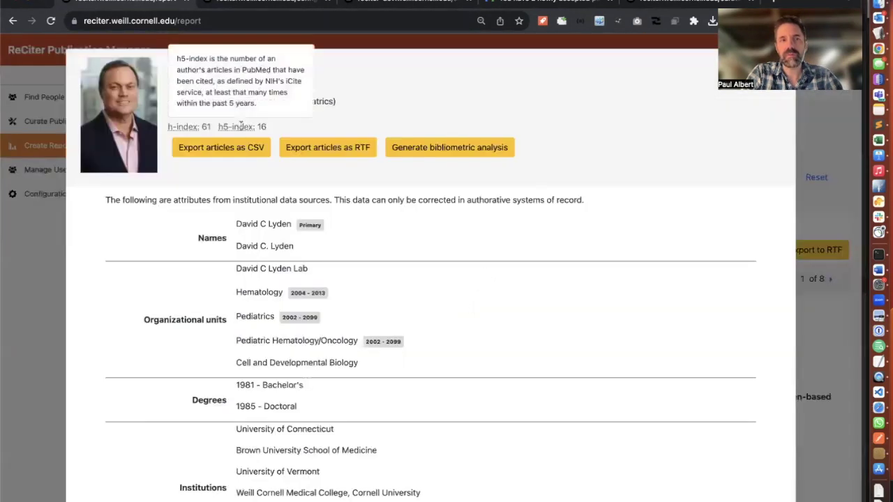
mouse_move(192, 127)
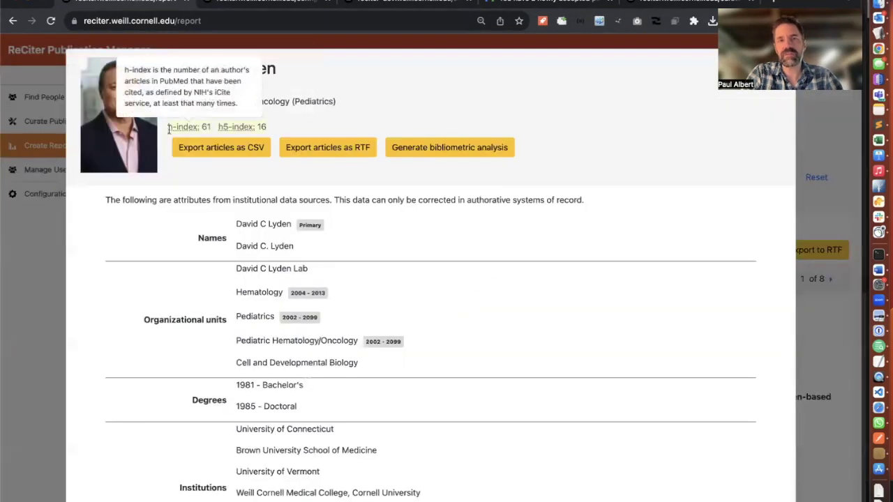
click(447, 150)
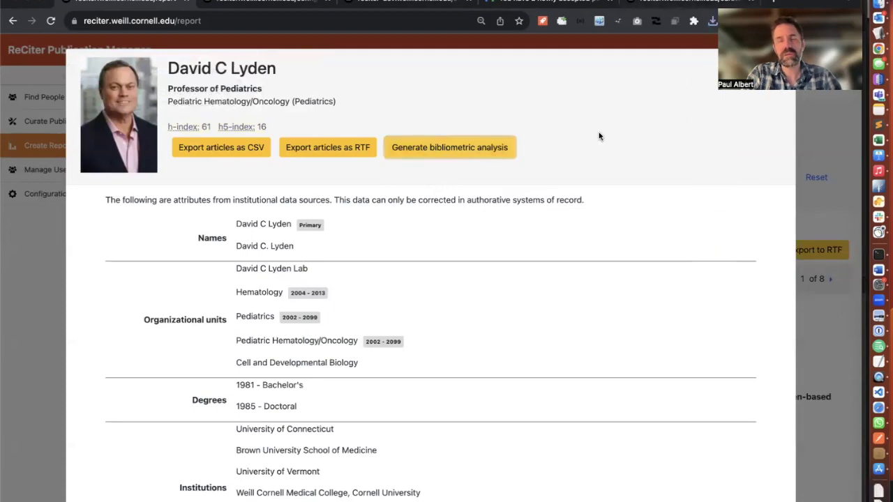
Switch to the generated bibliometric analysis in Word and review its influential-article lists for first or senior author position and any position.
key(super+Tab)
key(super+Tab)
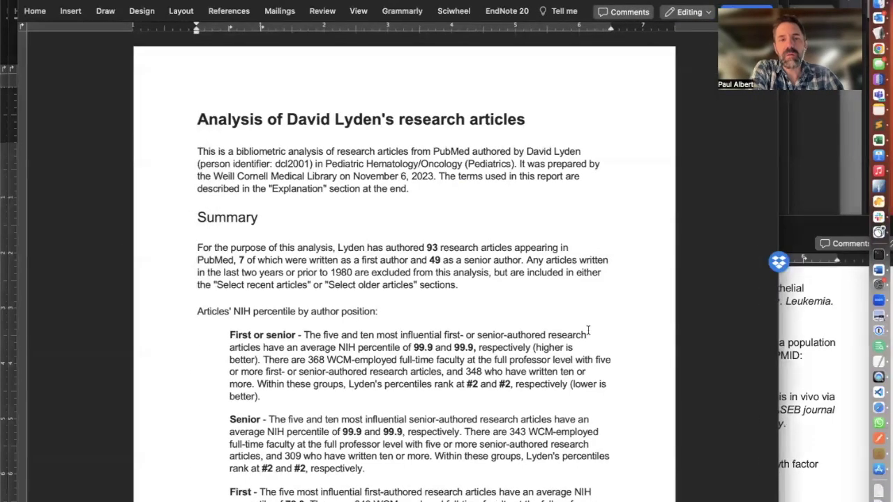
scroll(588, 329, down, 10)
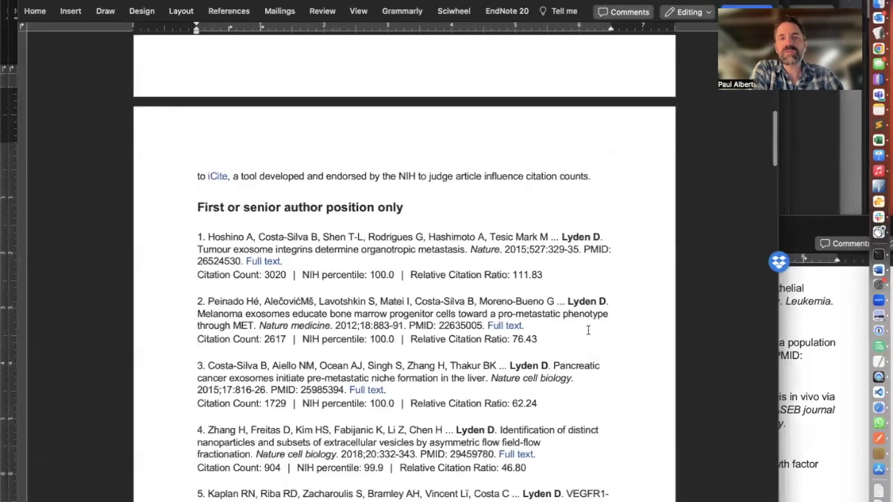
scroll(588, 330, down, 3)
scroll(588, 330, down, 1)
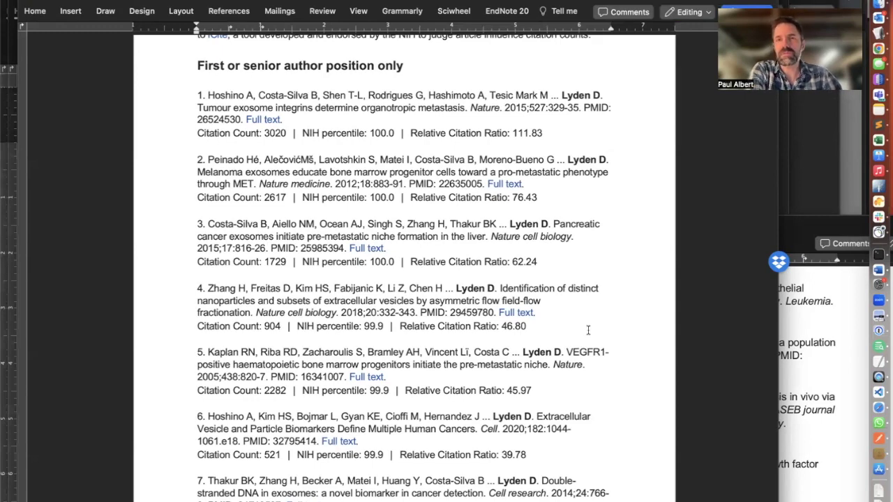
scroll(588, 329, down, 15)
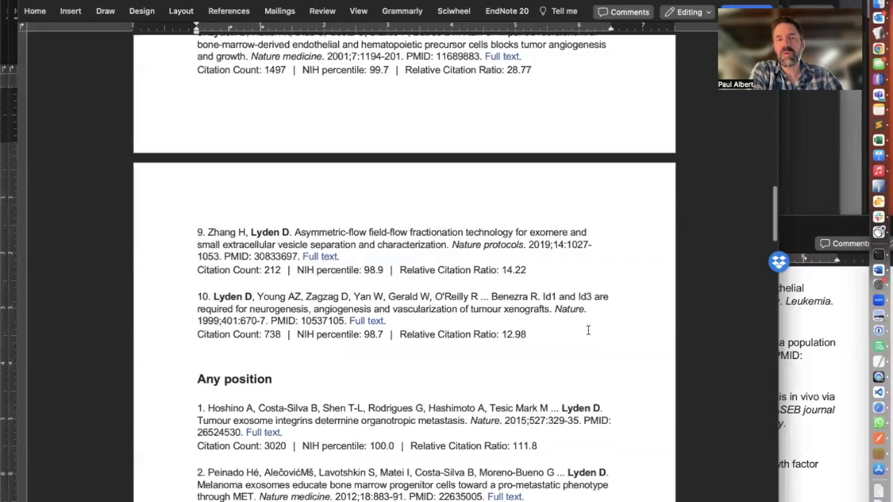
scroll(390, 362, down, 1)
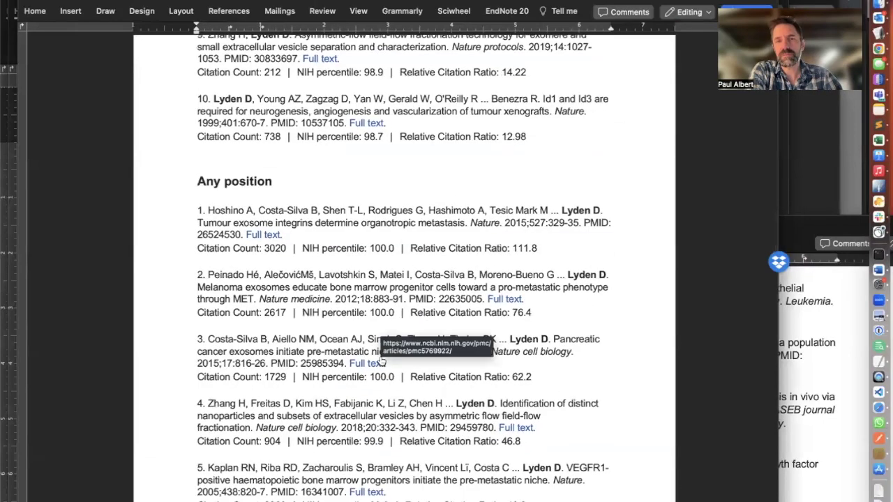
Return to the Summary section and examine the NIH percentiles by author position, focusing on the Senior paragraph's average percentiles.
scroll(381, 362, up, 10)
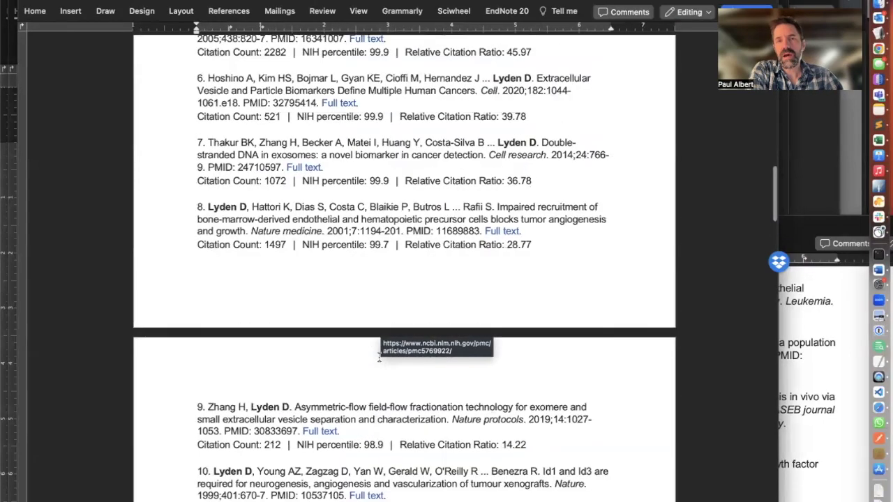
scroll(379, 355, up, 10)
scroll(378, 356, up, 12)
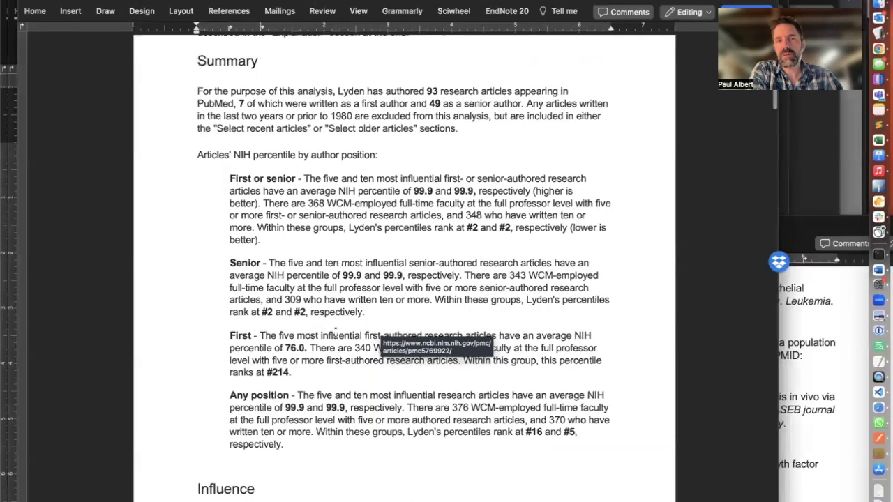
drag(221, 180, 364, 313)
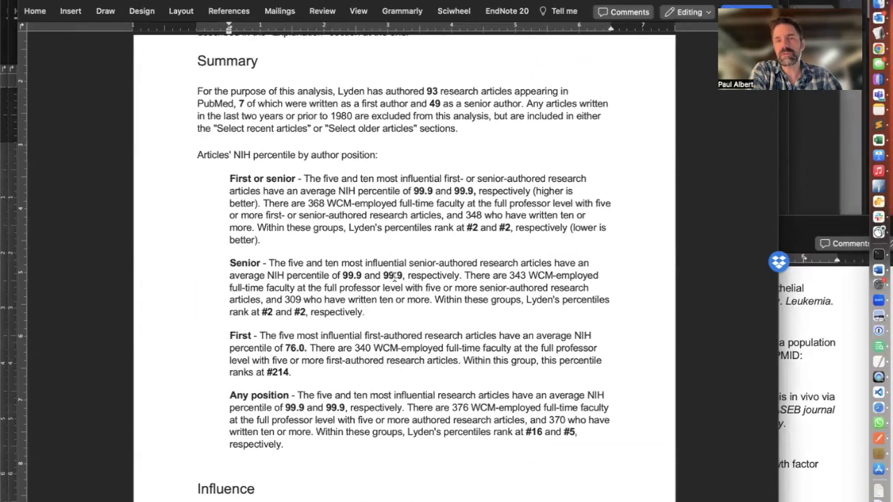
drag(402, 276, 343, 276)
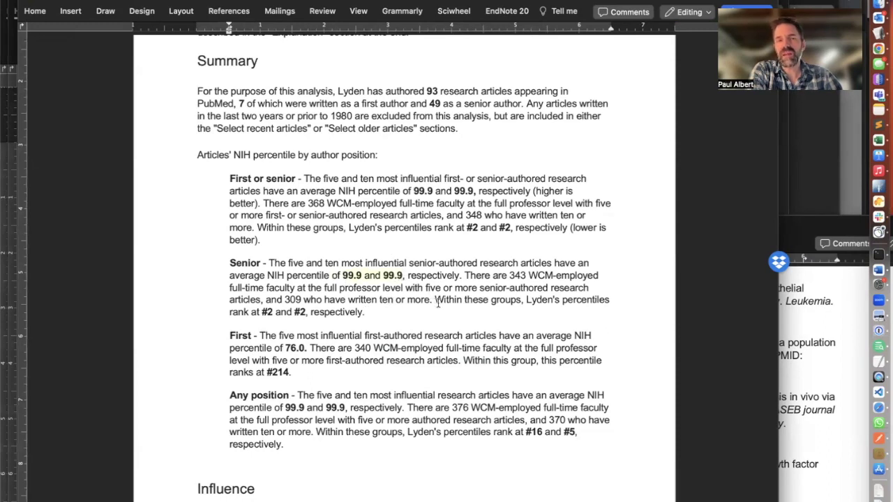
scroll(438, 302, down, 1)
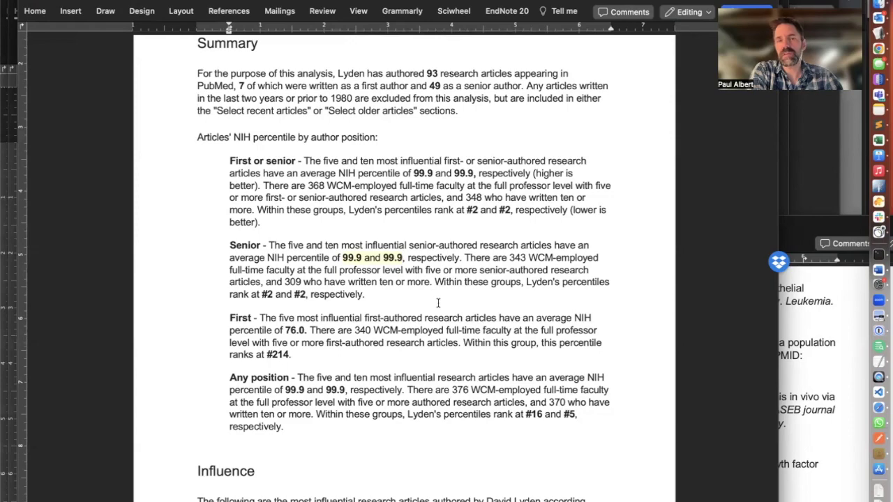
Review the h-index figures under Additional statistics and the metric definitions in the Explanation section of the analysis.
scroll(438, 302, down, 20)
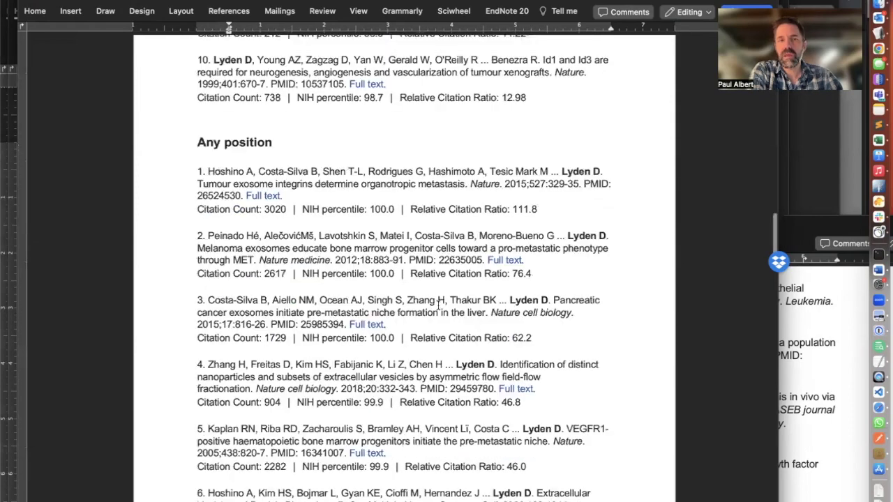
scroll(438, 302, down, 5)
scroll(439, 302, down, 15)
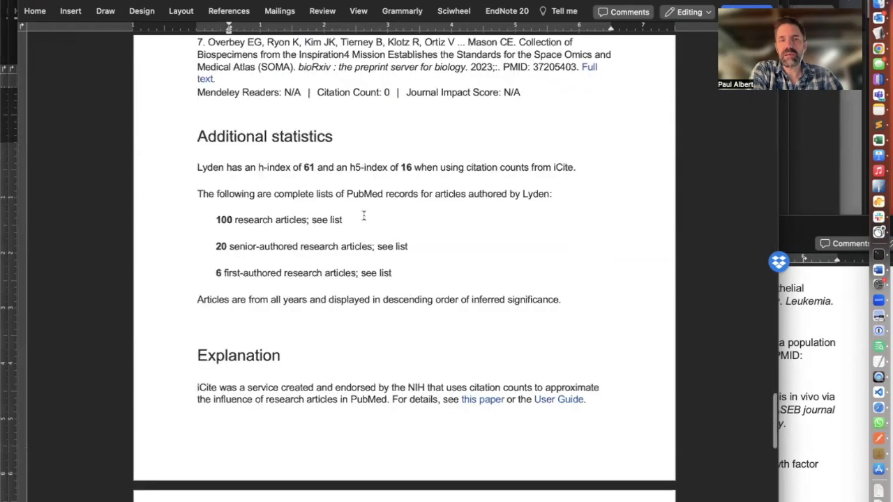
drag(290, 167, 411, 171)
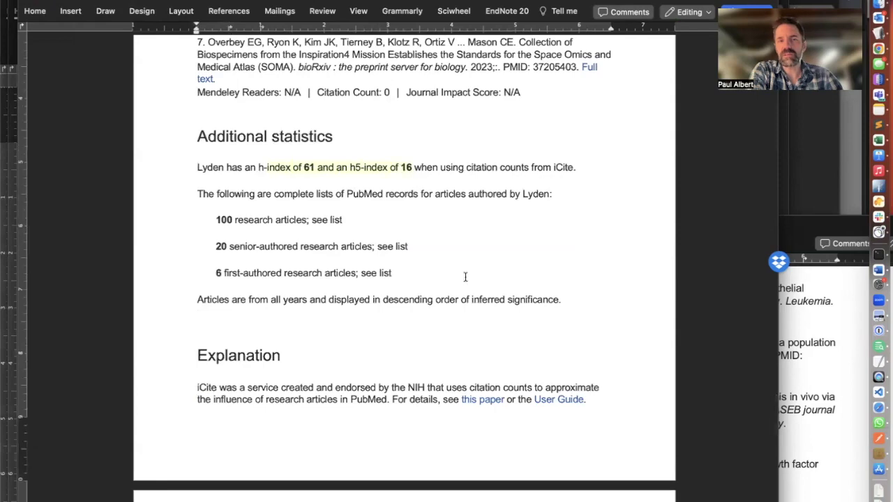
scroll(465, 277, down, 5)
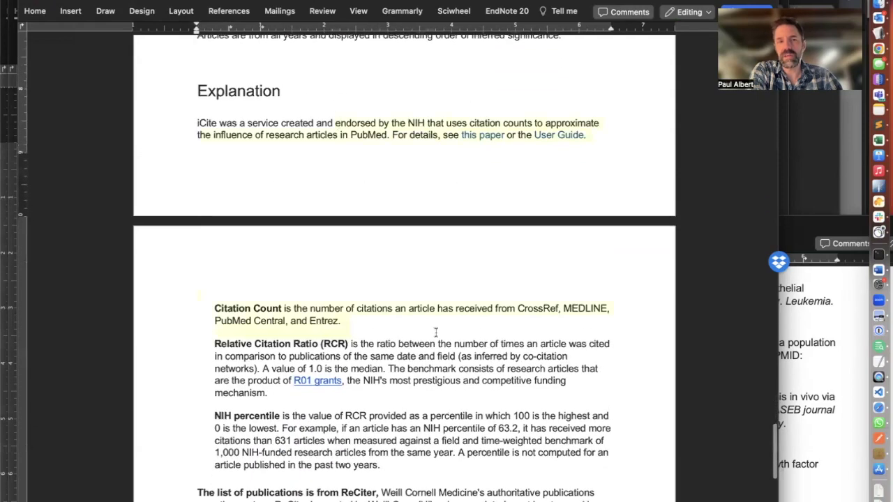
scroll(436, 335, down, 4)
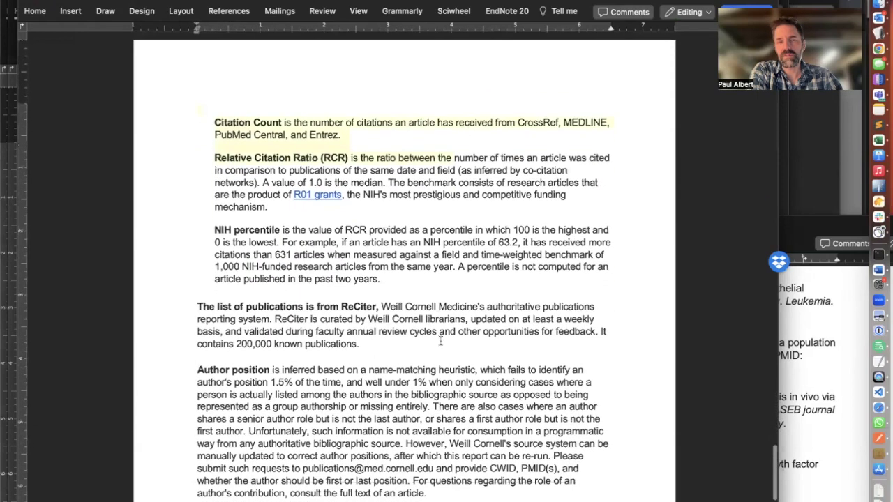
scroll(440, 341, down, 3)
Switch to the browser and view the test emailing configuration on the ReCiter development site and the resulting accepted-publications notification in Gmail.
key(super+Tab)
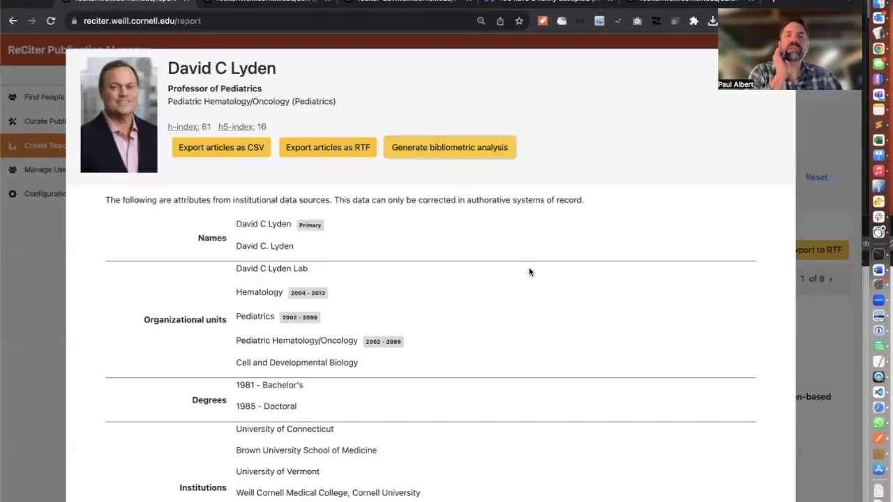
click(402, 4)
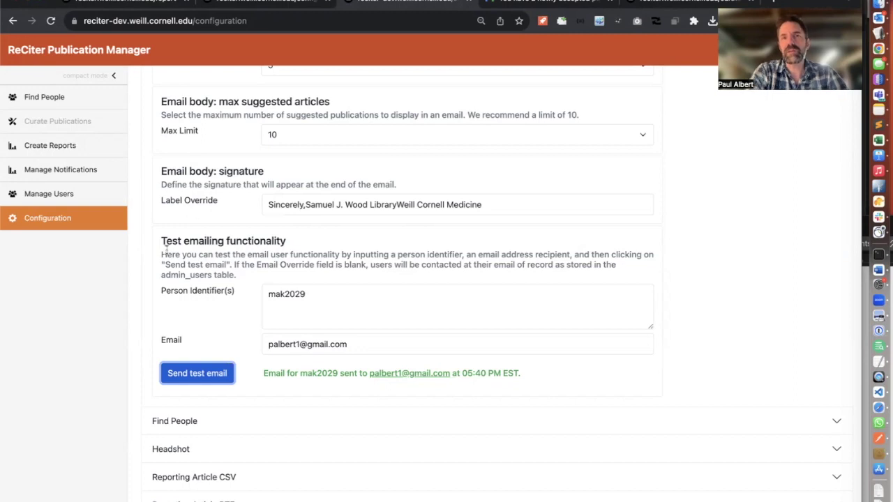
key(ctrl+Tab)
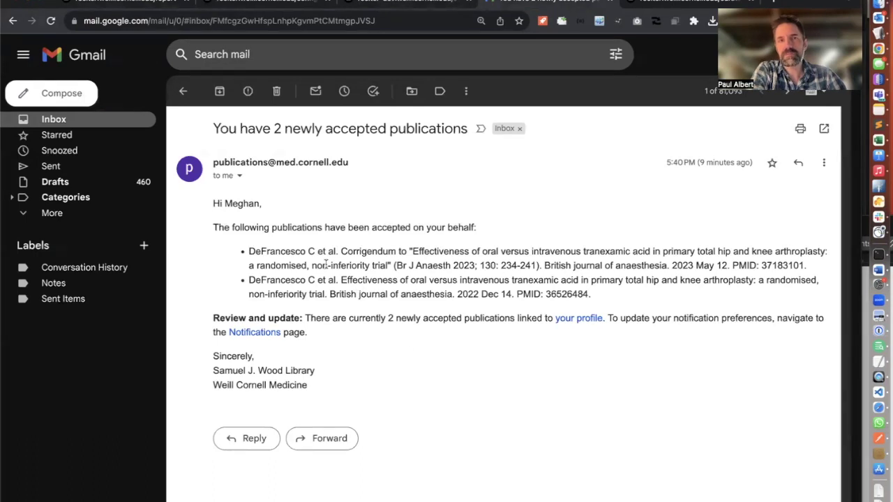
In ReCiter's Manage Notifications settings, enable alerts for newly suggested publications and set the minimum evidence score to 9.
key(ctrl+shift+Tab)
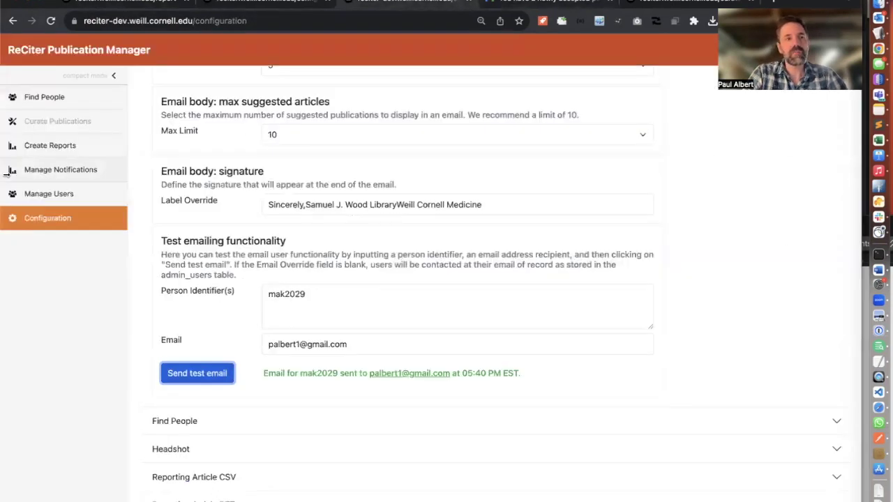
click(34, 171)
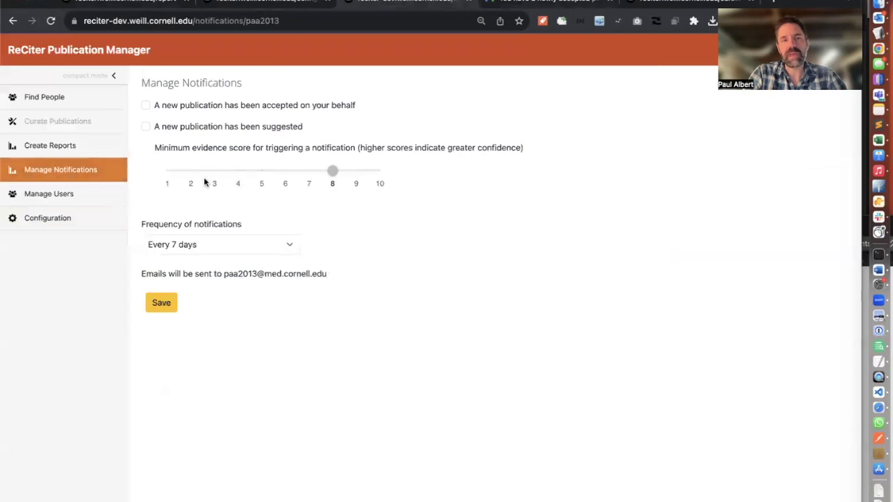
click(145, 127)
drag(332, 173, 350, 182)
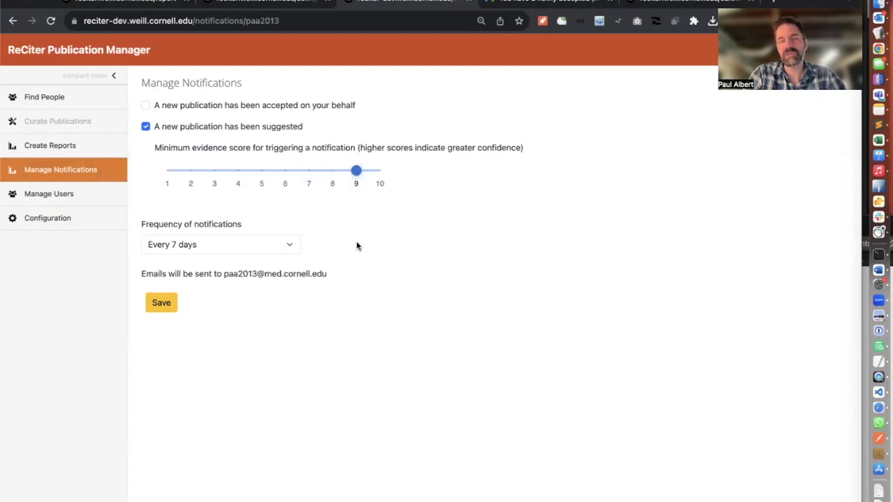
Switch to the Keynote presentation, go to slide 15, "Custom reporting", and start the slideshow from there.
key(super+Tab)
key(super+Tab)
key(super+Tab)
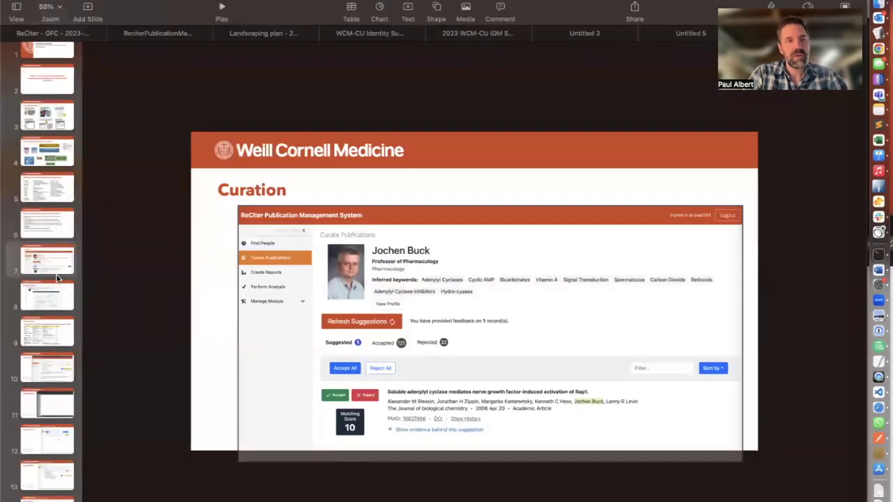
scroll(57, 276, down, 3)
key(Down)
key(Down)
key(Down)
key(Down)
key(Down)
key(Down)
key(Down)
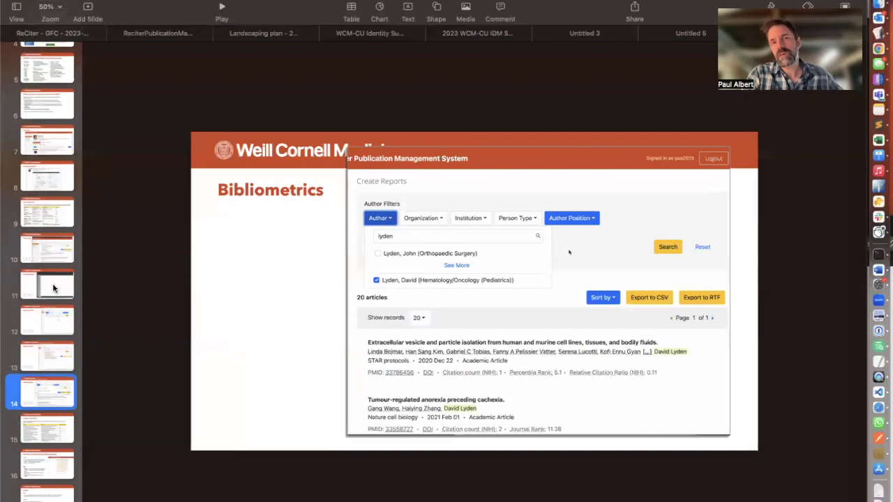
key(Down)
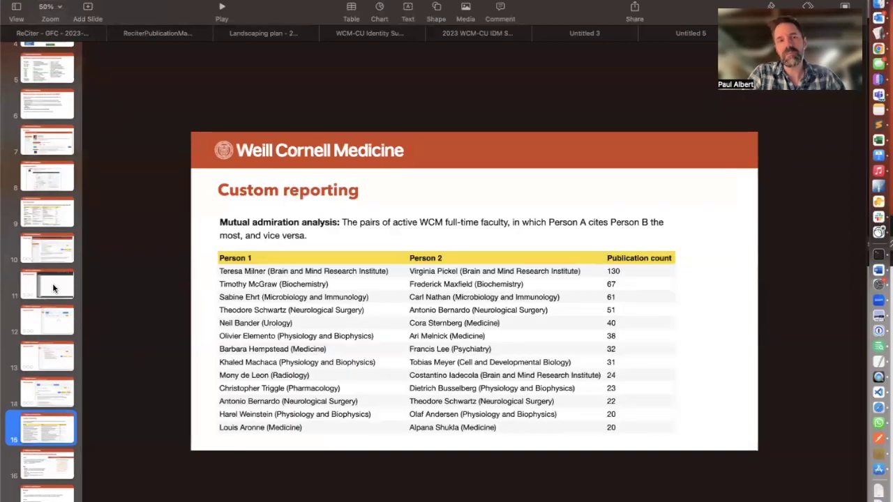
click(222, 7)
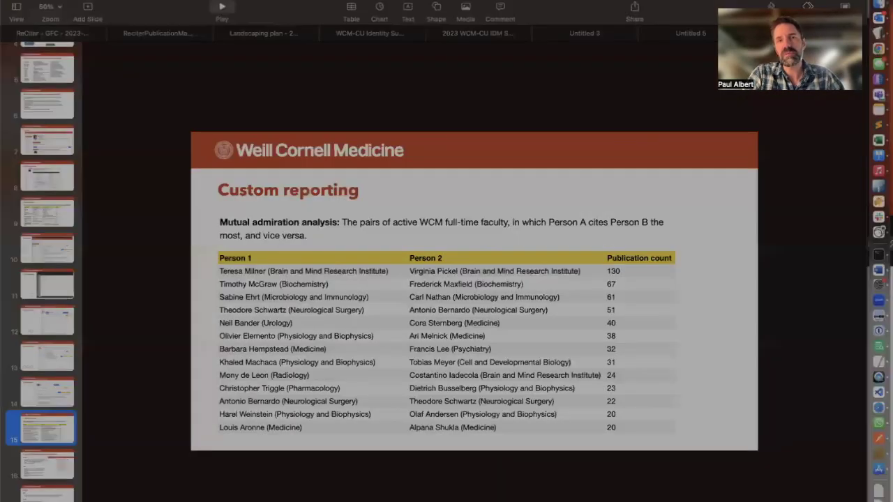